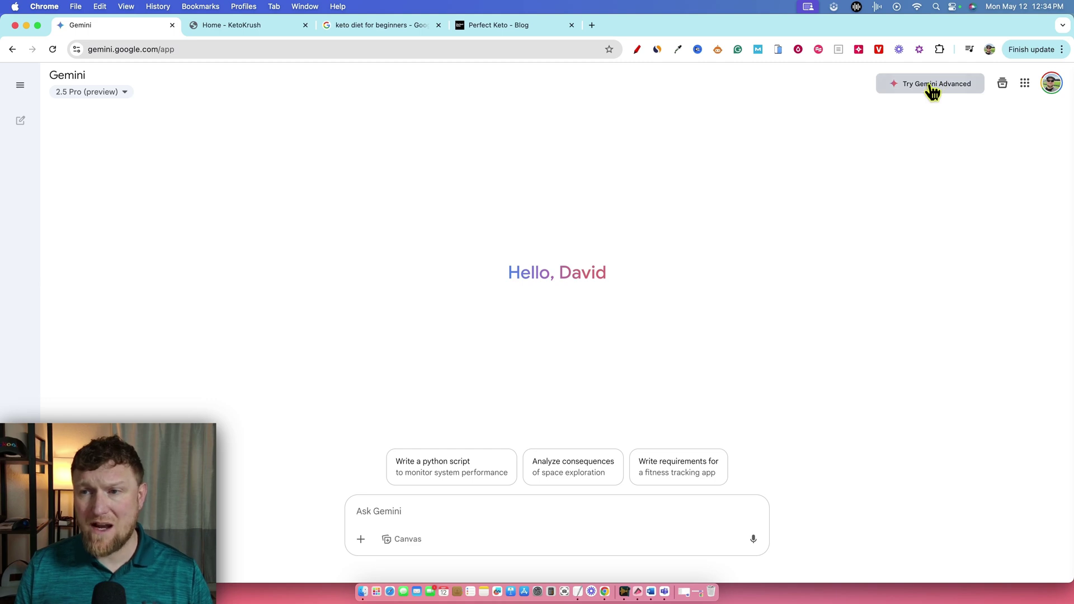
Open the Gemini Advanced upgrade offer ($0 for 1 month, then $19.99/month) and scroll its benefits
left_click(927, 91)
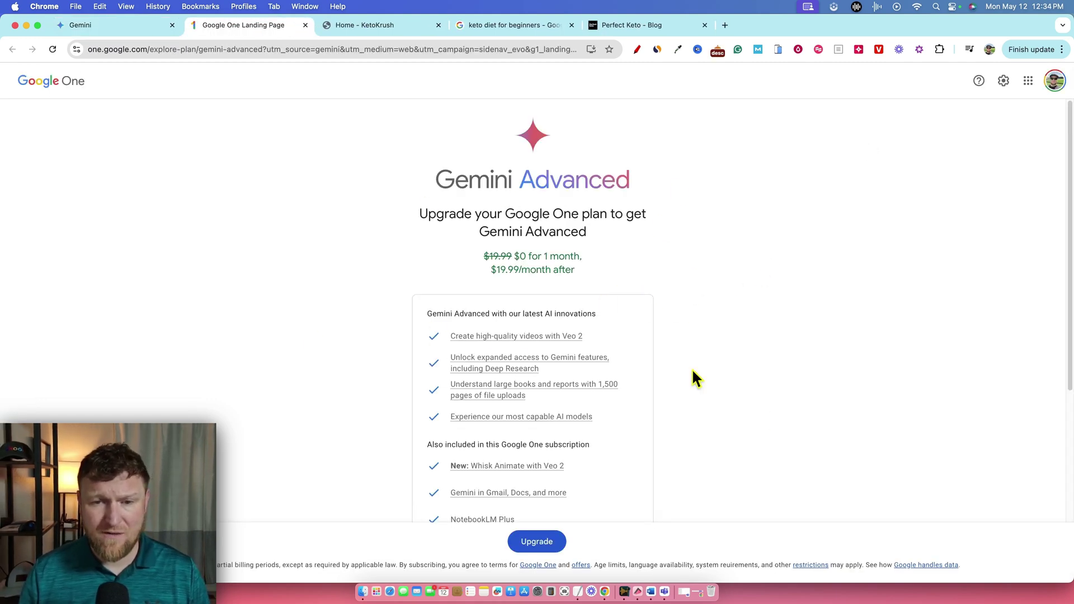
scroll(715, 371, "down", 1)
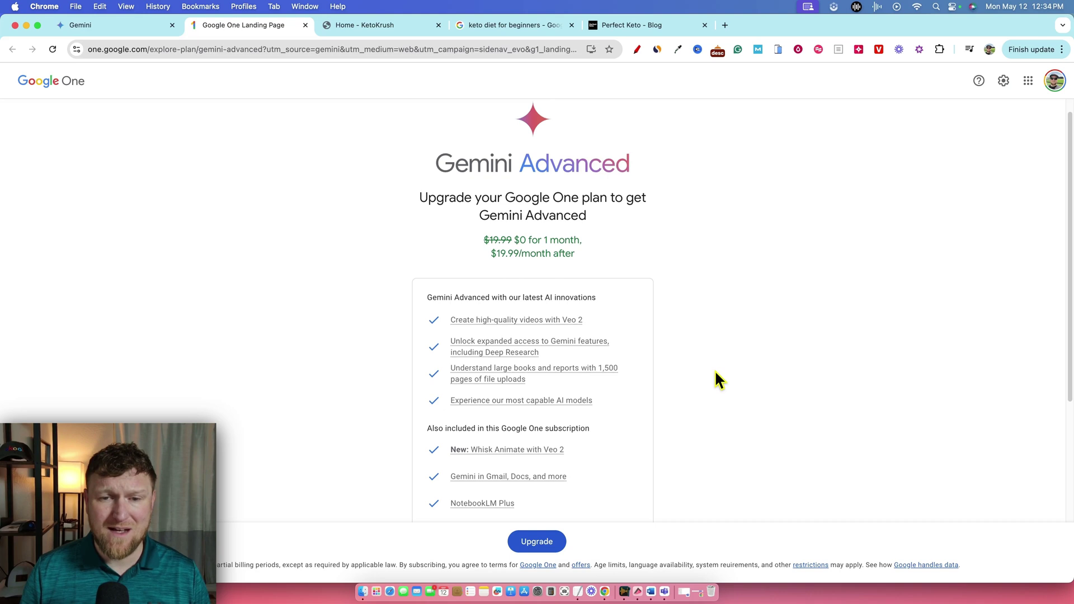
scroll(716, 371, "down", 2)
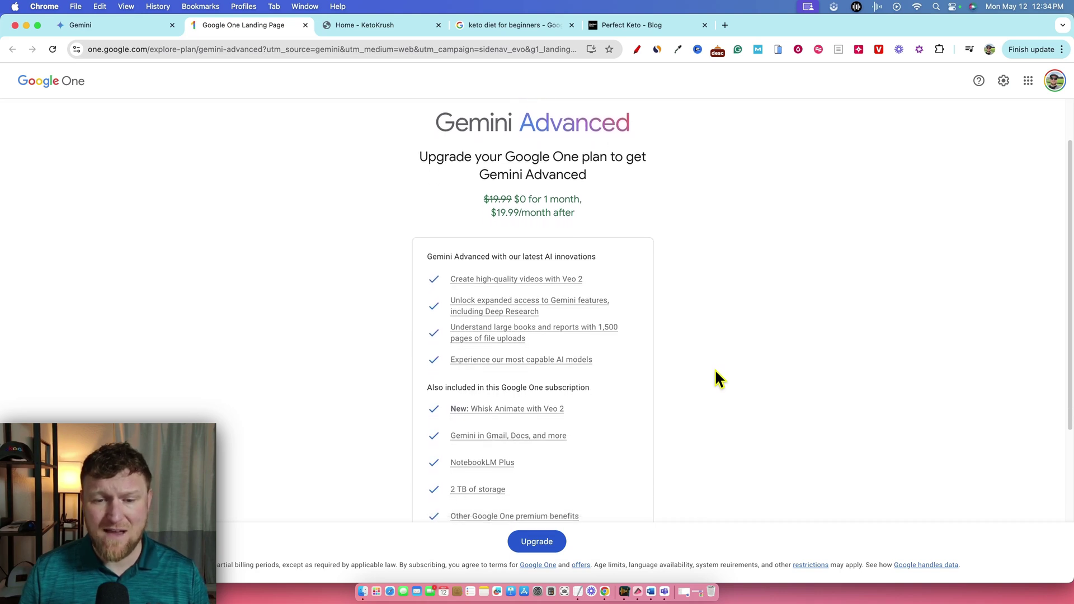
scroll(715, 370, "down", 2)
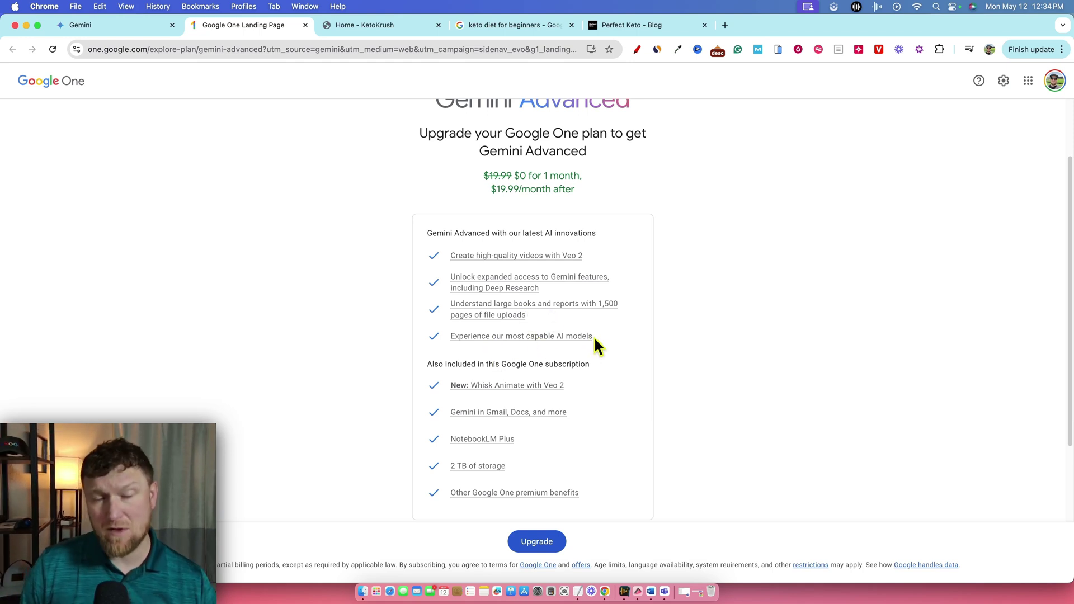
scroll(579, 384, "down", 2)
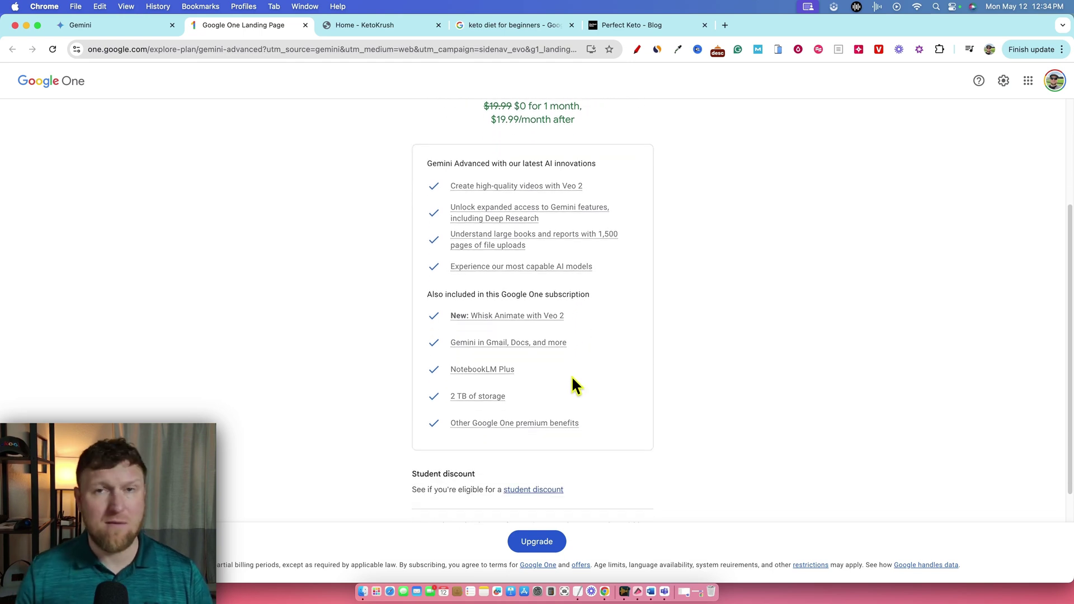
scroll(554, 363, "up", 1)
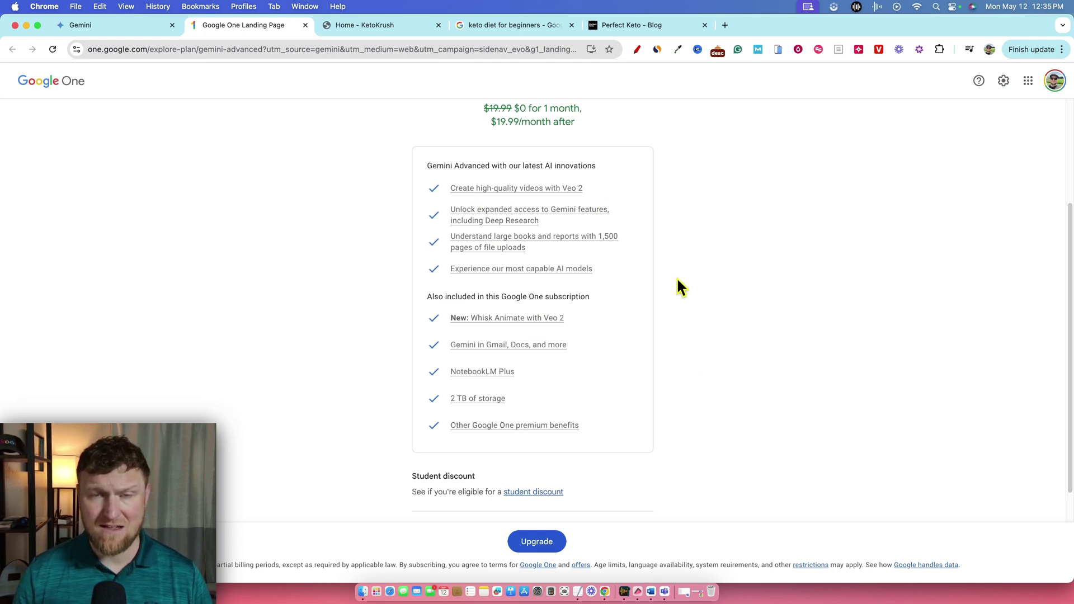
scroll(629, 388, "down", 1)
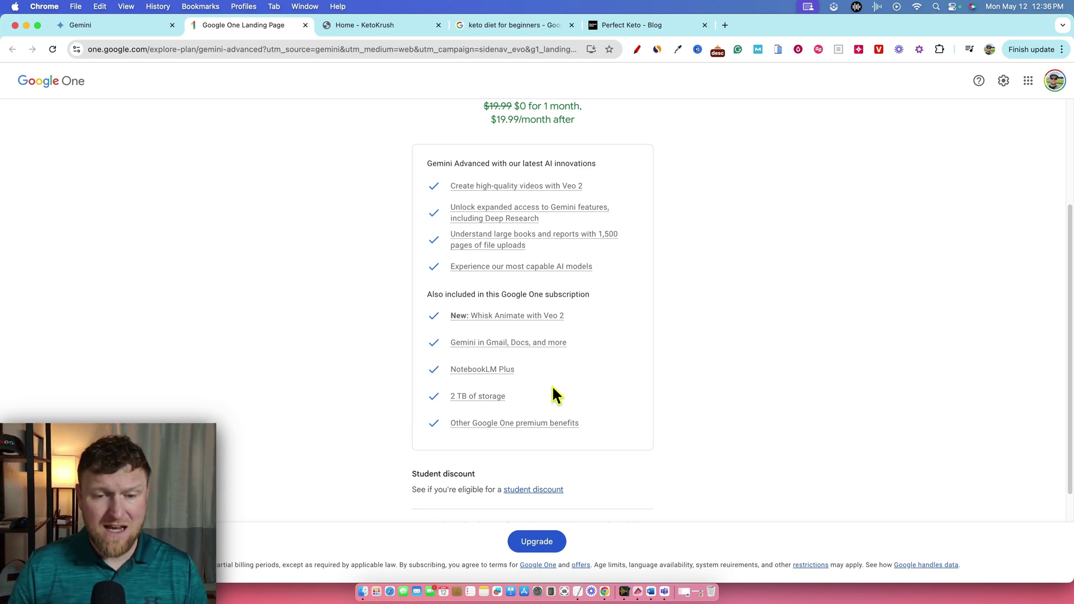
scroll(559, 385, "down", 2)
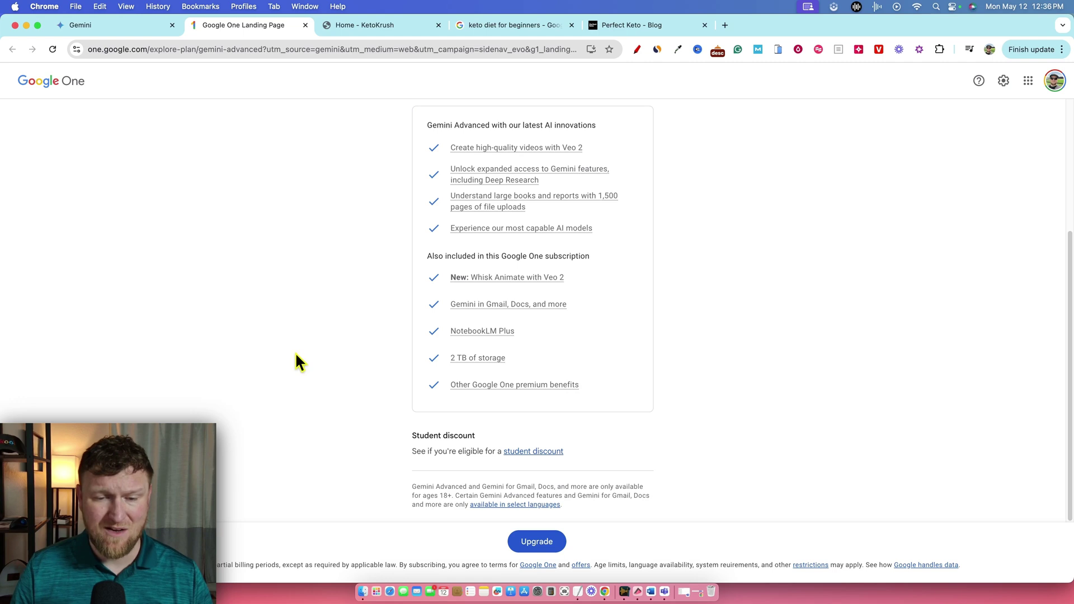
Subscribe to Gemini Advanced, return to Gemini, and set the interface theme to Light
left_click(537, 542)
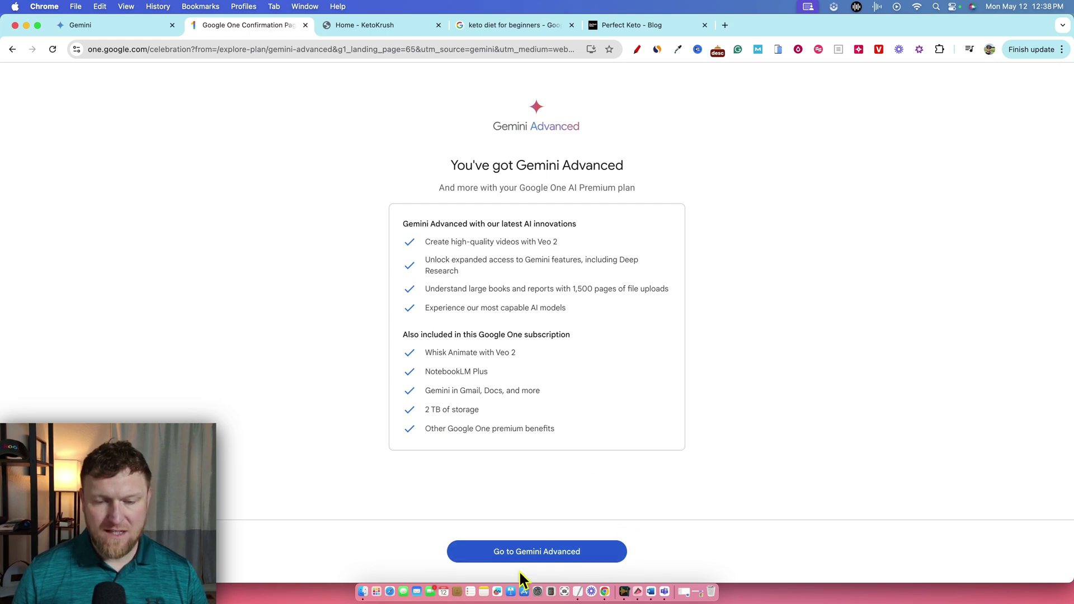
left_click(501, 556)
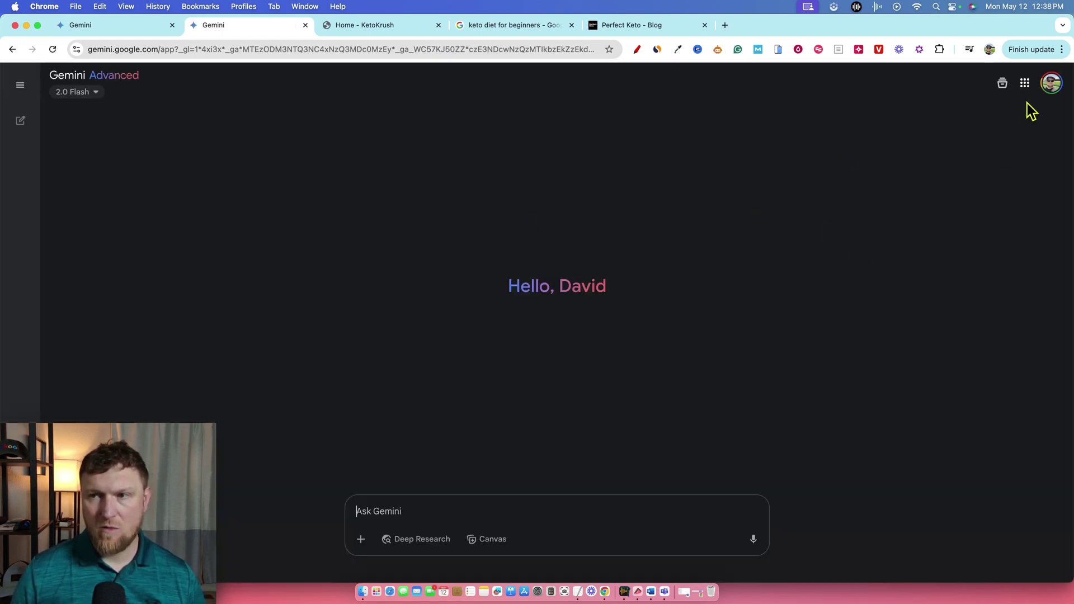
left_click(1025, 83)
left_click(22, 559)
mouse_move(140, 439)
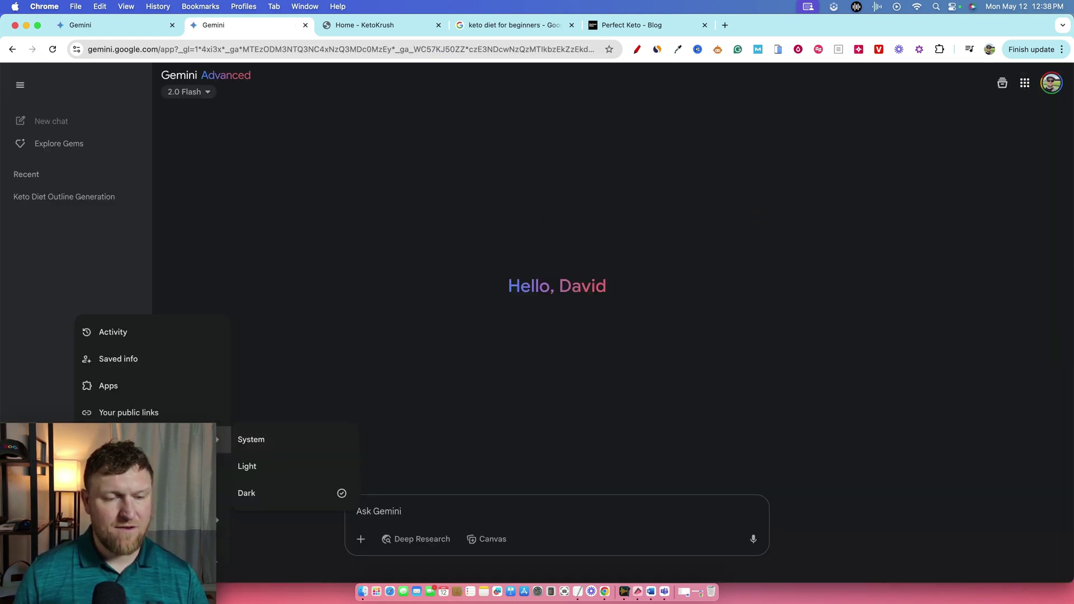
left_click(247, 470)
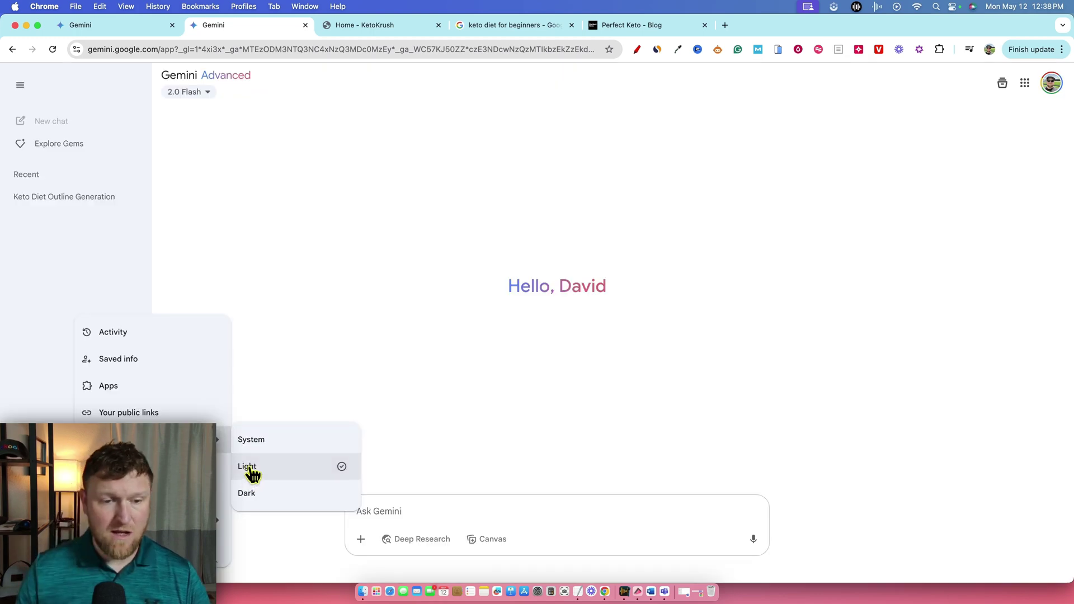
left_click(249, 492)
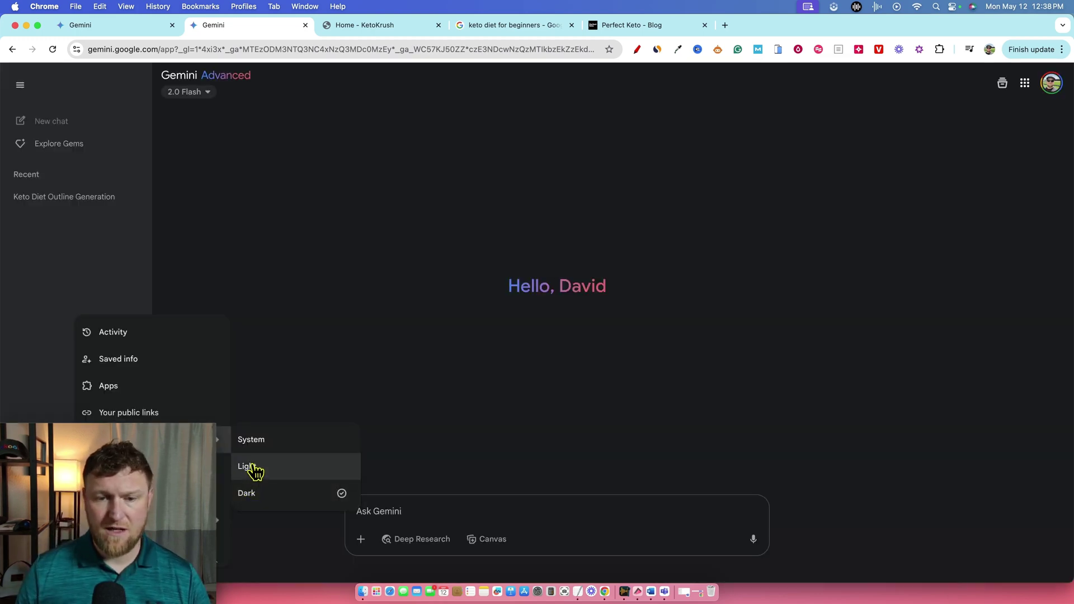
left_click(252, 467)
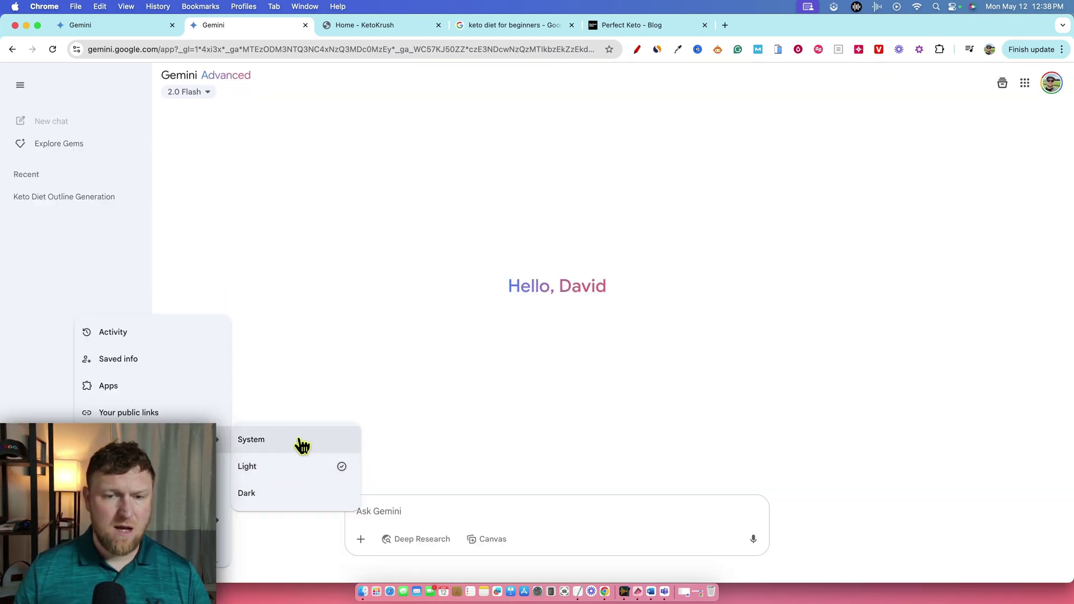
left_click(269, 395)
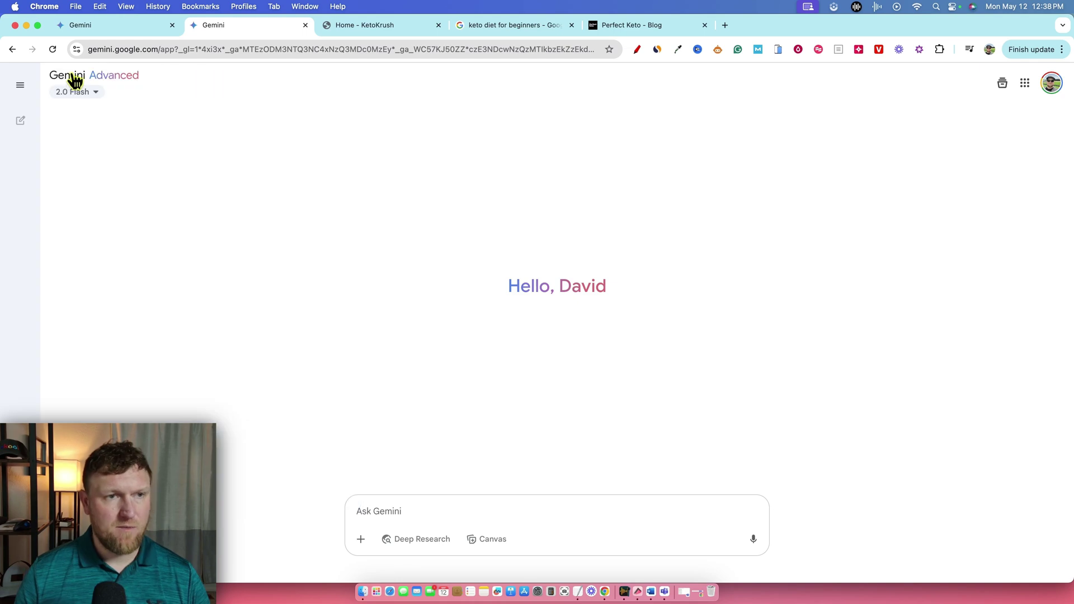
Pick 'Deep Research with 2.5 Pro' from the model list
left_click(101, 98)
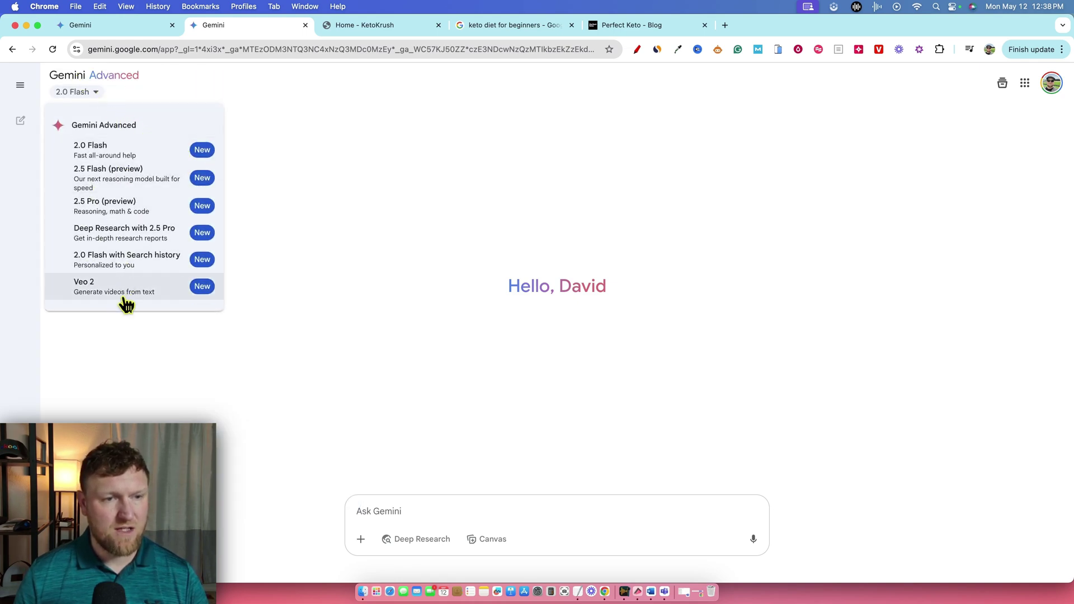
left_click(118, 242)
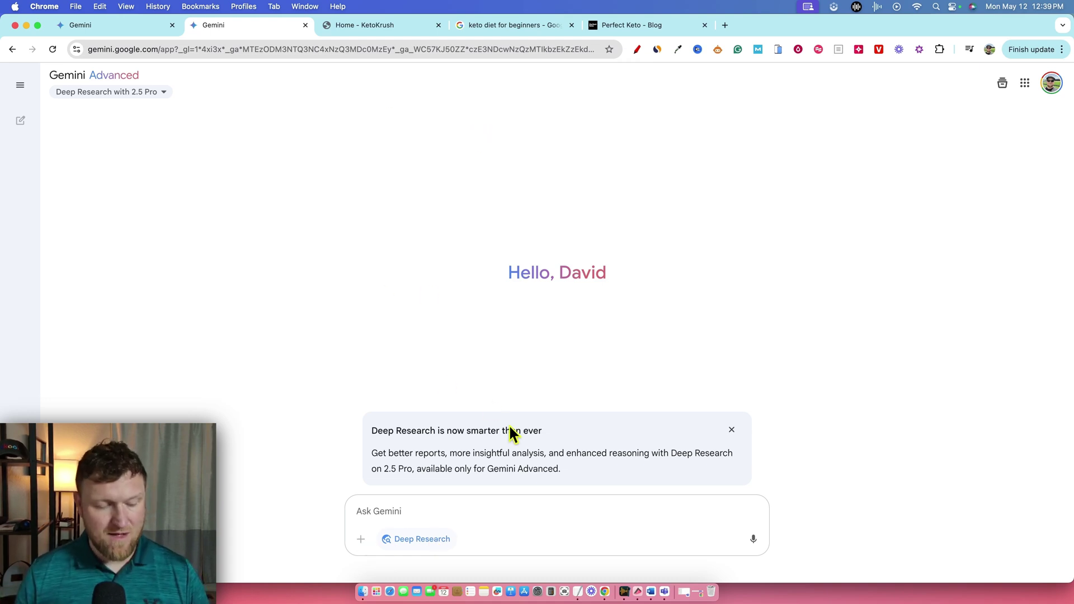
Copy the drafted keto blog comparison prompt from TextEdit into the Ask Gemini box
key("super+Tab")
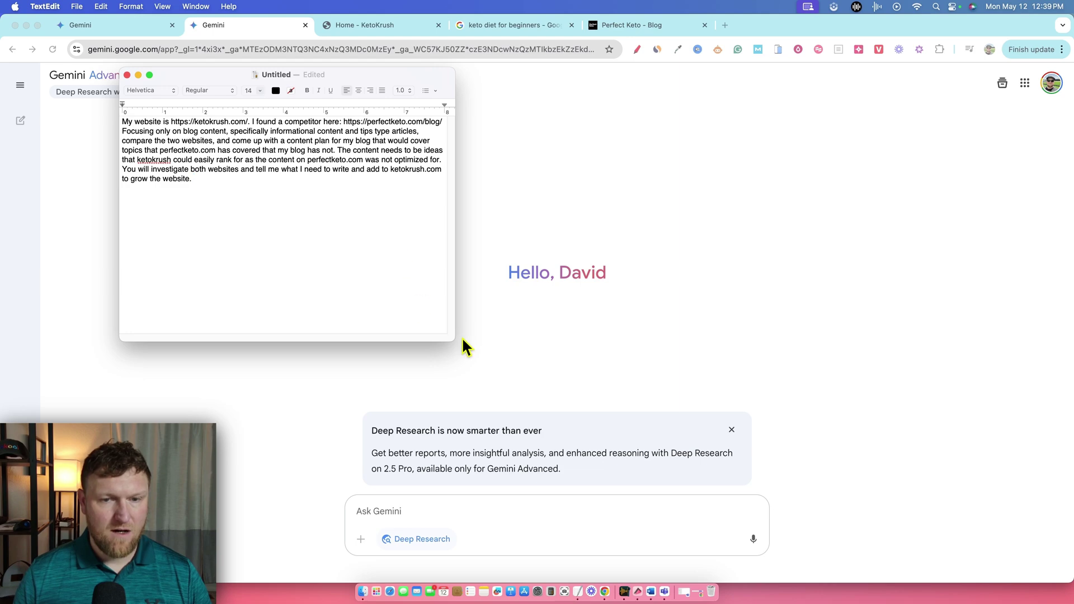
key("super+a")
key("super+c")
key("super+Tab")
key("super+v")
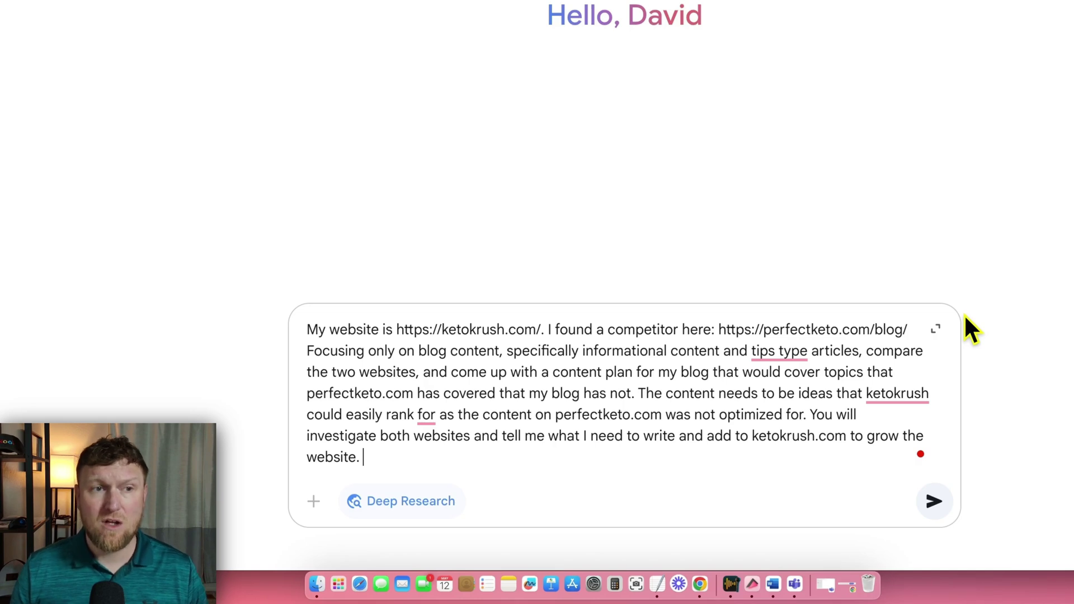
Send the ketokrush.com vs perfectketo.com prompt and receive the Keto Blog Content Gap Analysis plan
left_click(933, 500)
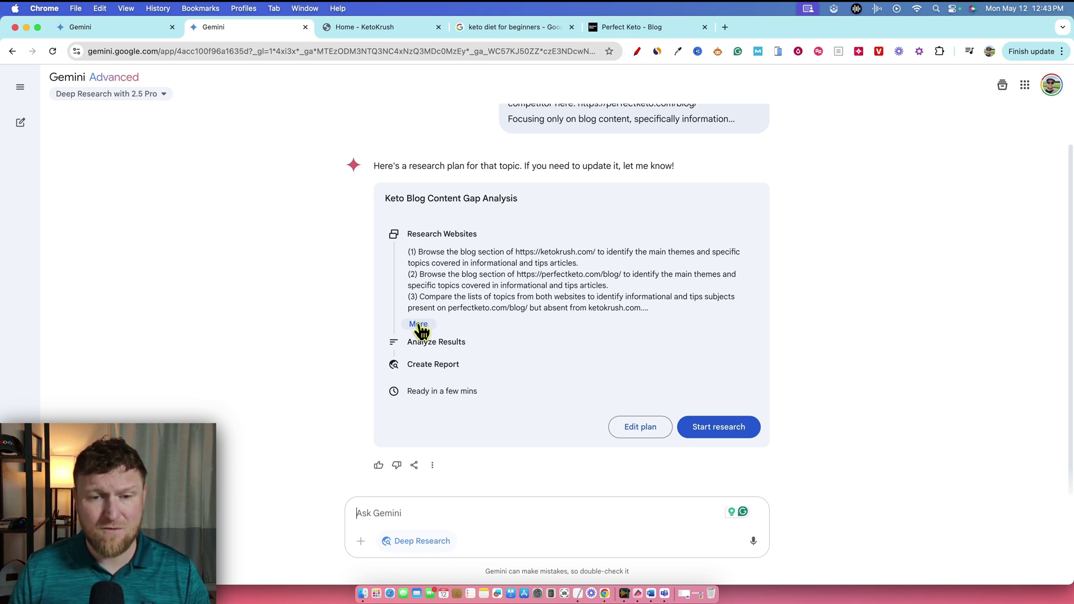
Expand and review the research plan's remaining steps, then give it a thumbs-up
left_click(419, 326)
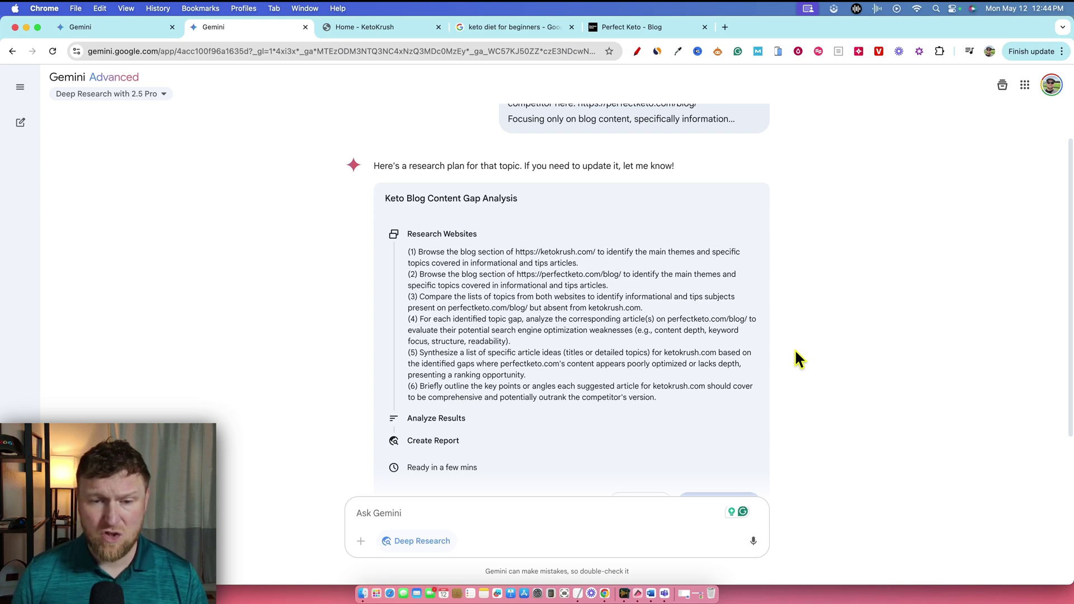
scroll(794, 359, "down", 2)
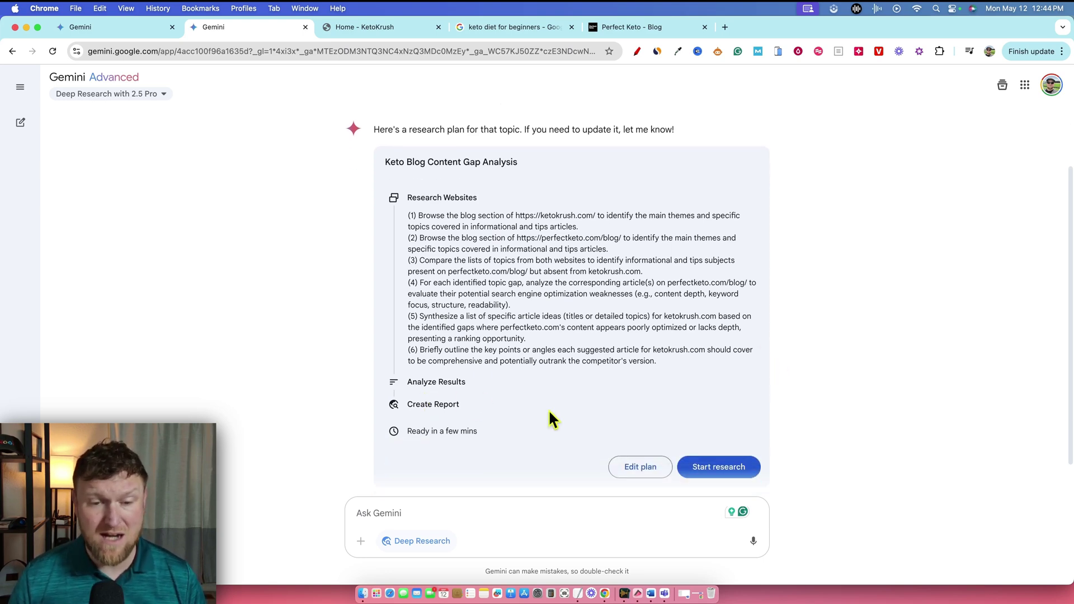
scroll(576, 447, "down", 1)
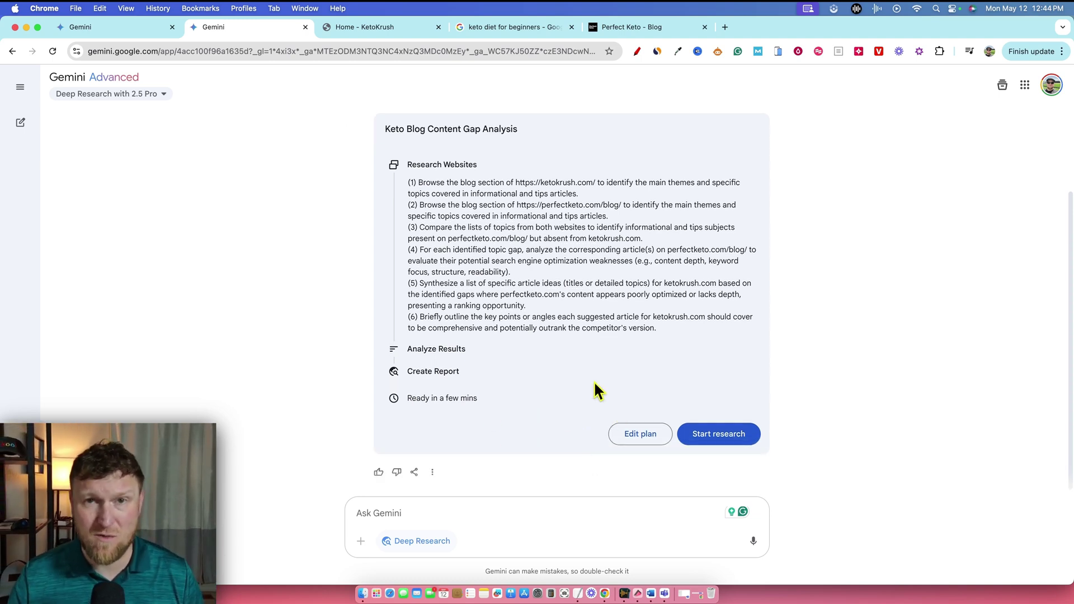
scroll(653, 398, "down", 1)
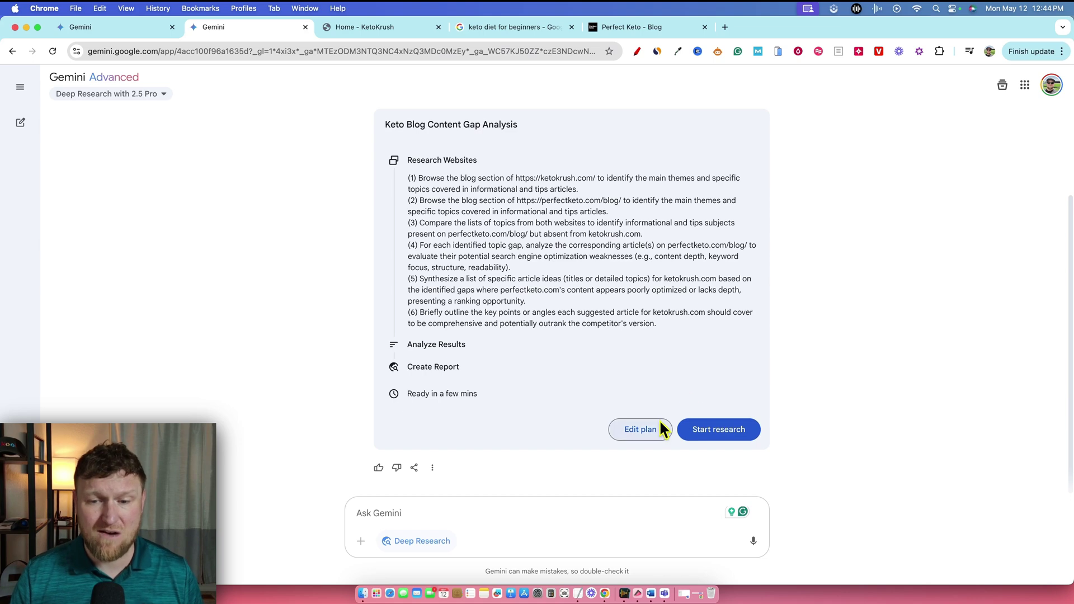
left_click(379, 468)
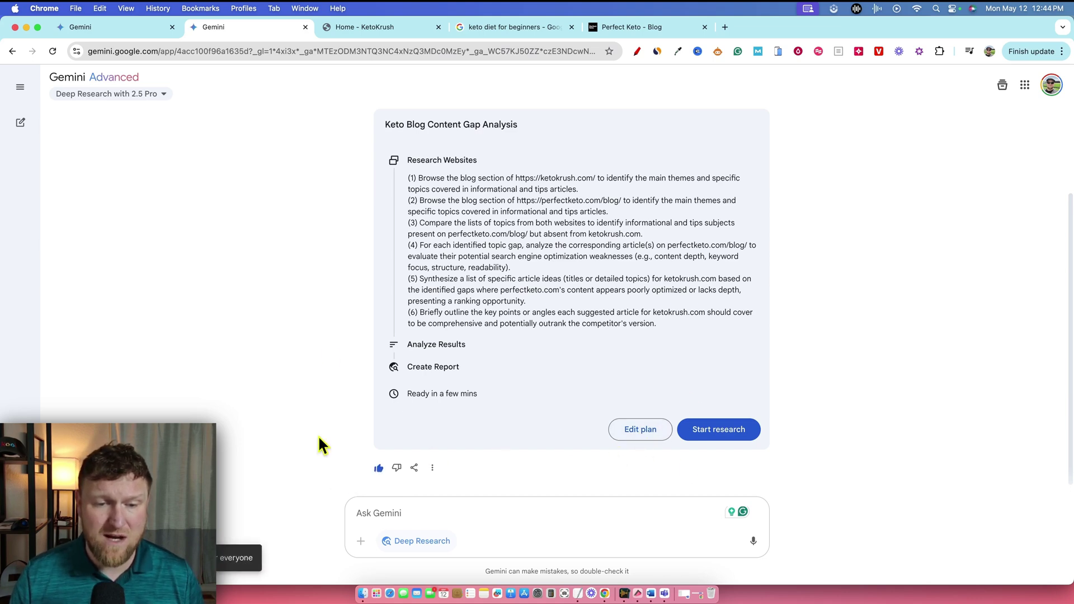
Start the research and follow its progress as it browses the KetoKrush and Perfect Keto pages
left_click(745, 435)
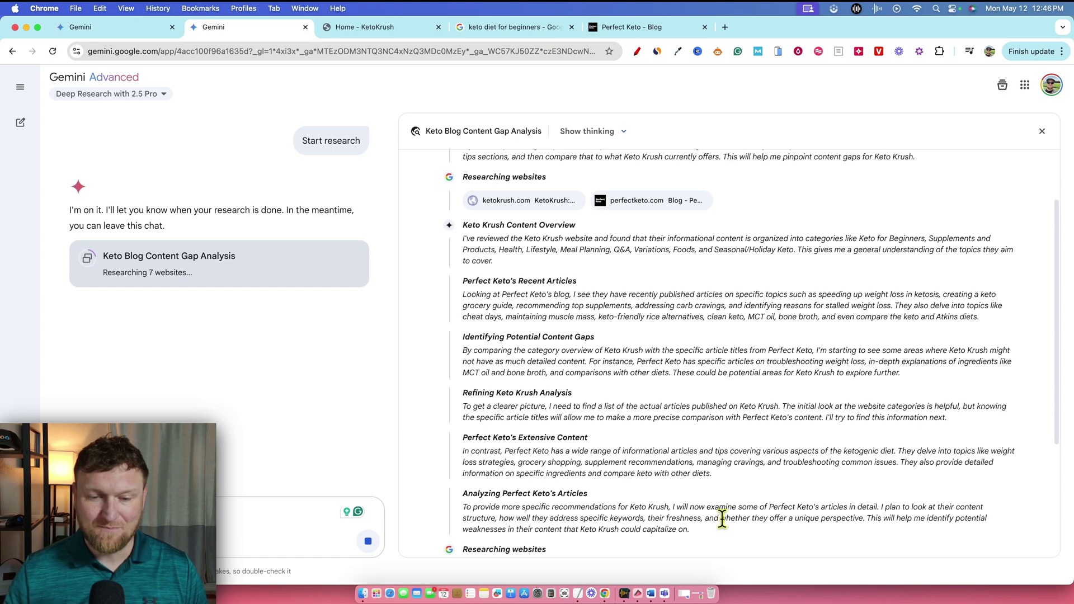
scroll(722, 518, "down", 5)
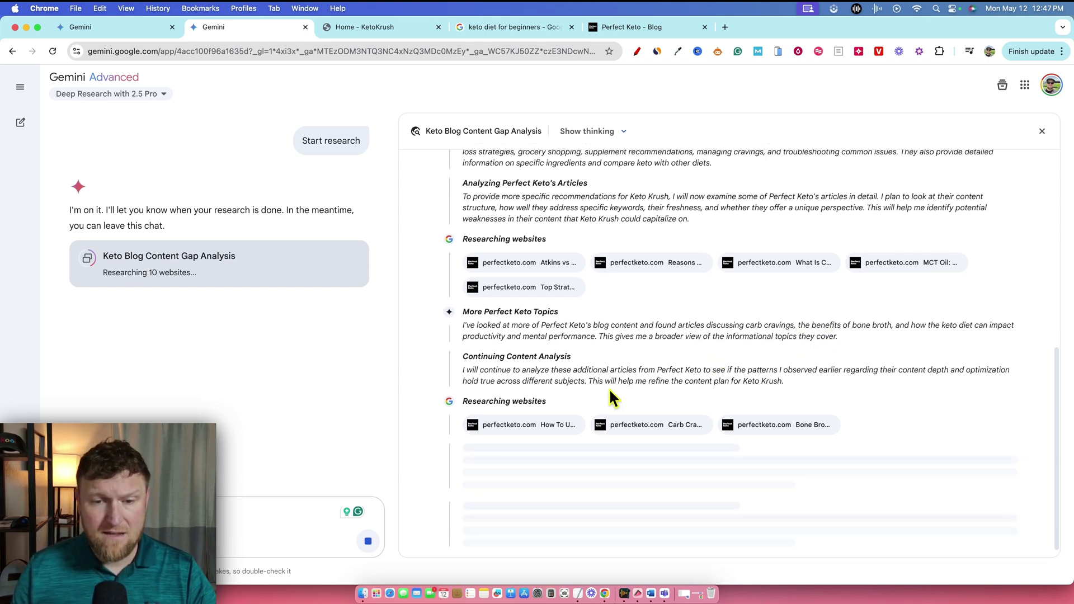
scroll(543, 387, "down", 1)
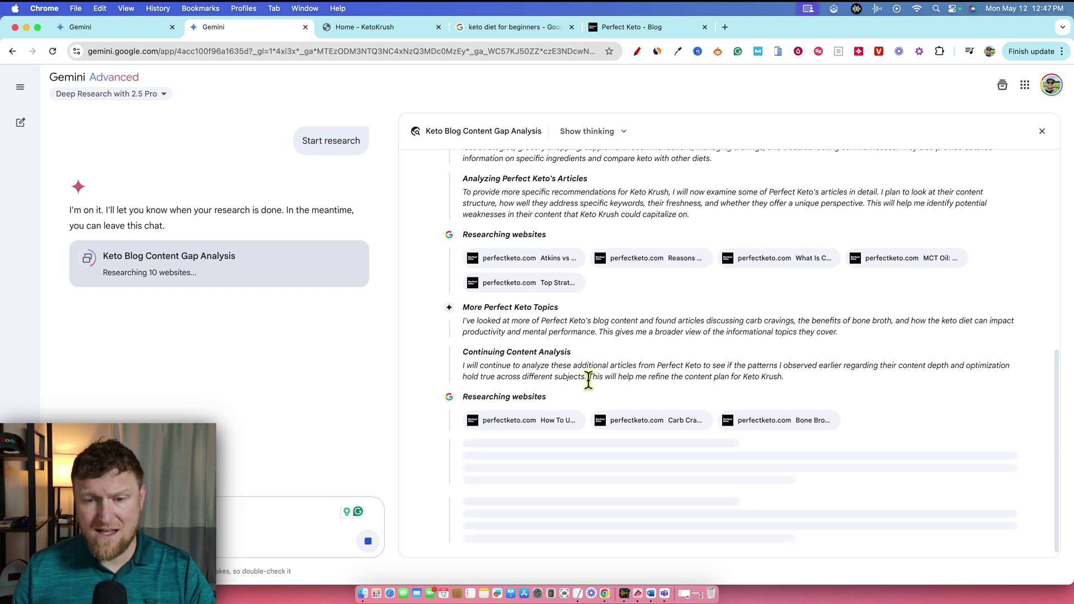
Follow the research progress until the KetoKrush vs. Perfect Keto strategic growth report opens
scroll(610, 380, "down", 1)
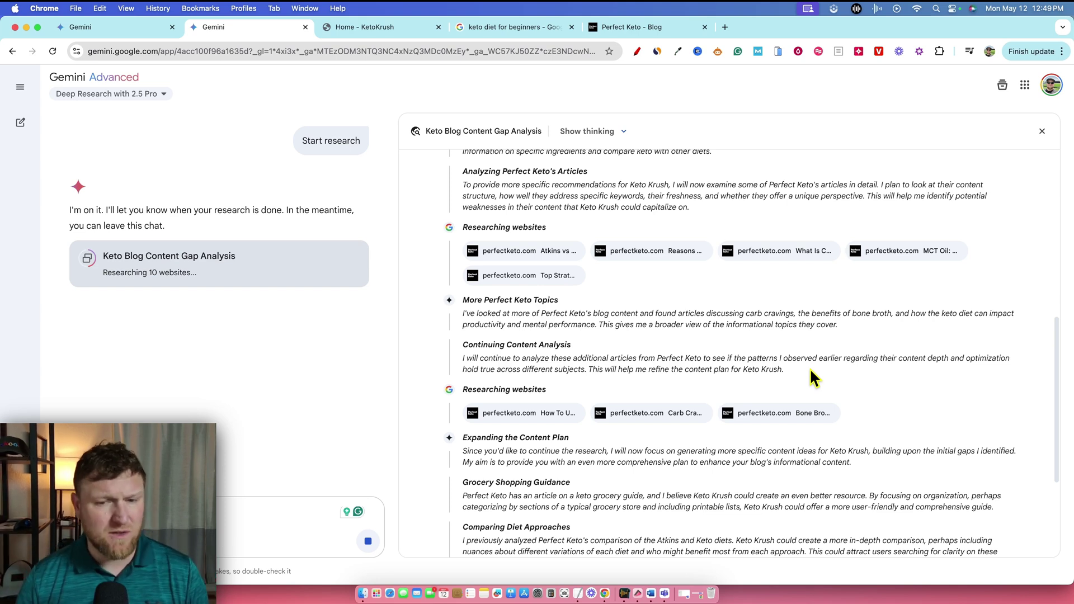
scroll(981, 532, "down", 3)
left_click_drag(978, 528, 463, 503)
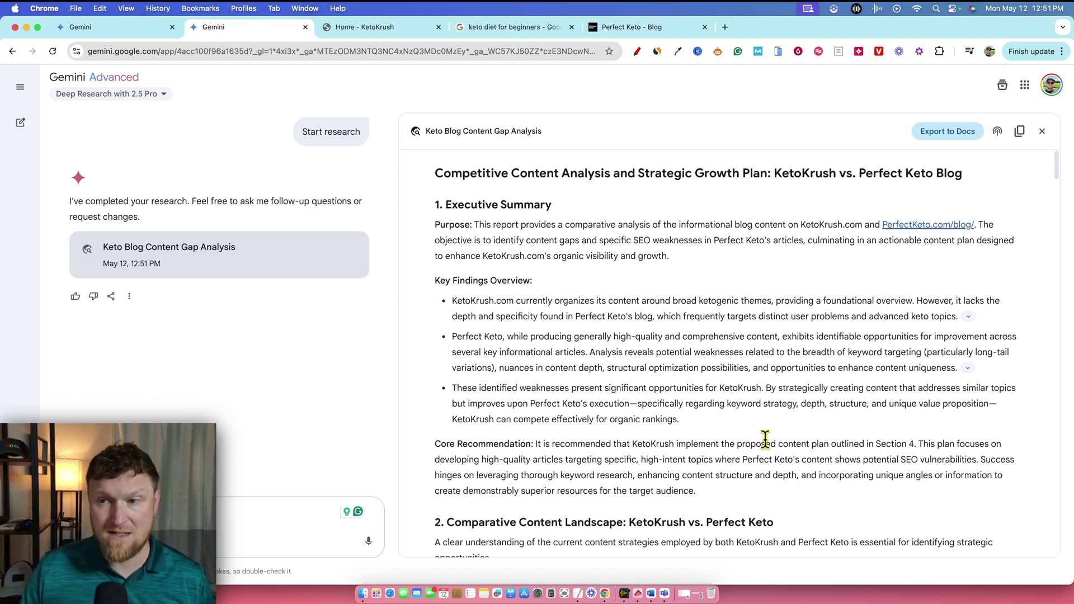
scroll(744, 383, "down", 1)
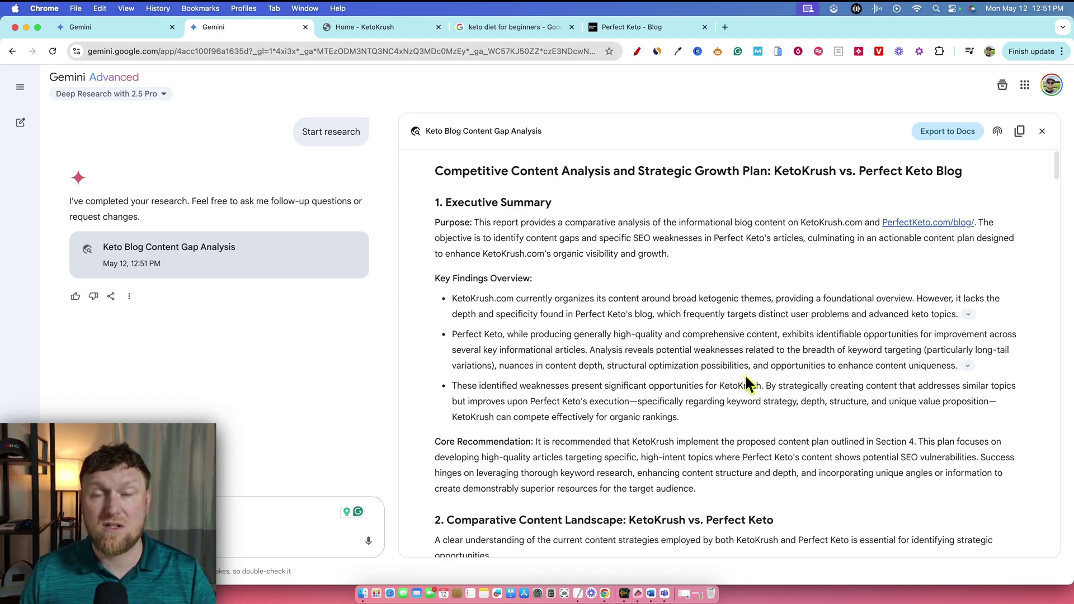
scroll(747, 384, "up", 1)
scroll(666, 362, "down", 15)
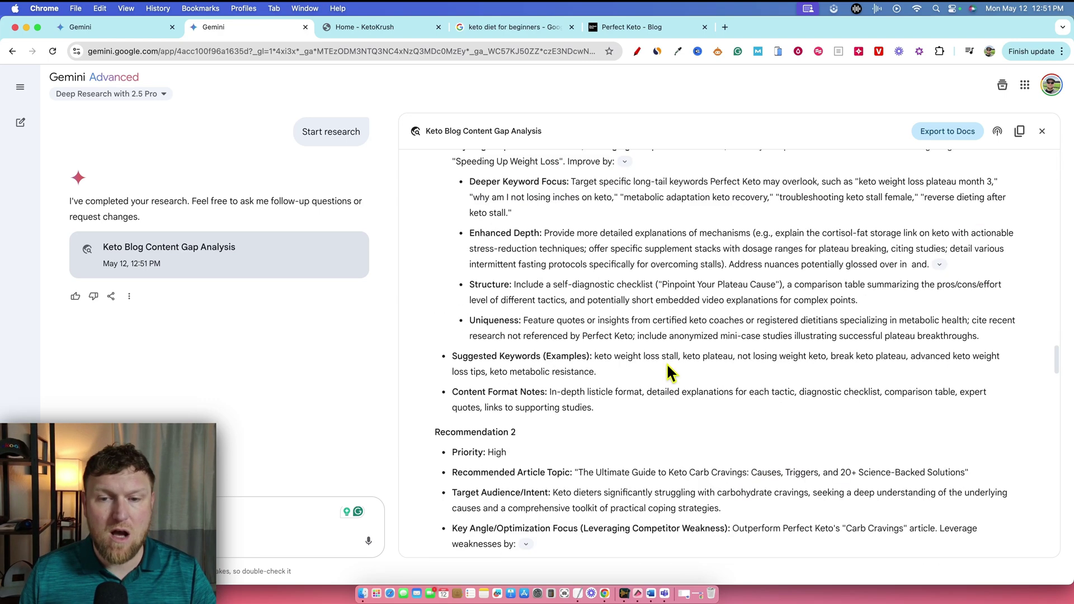
scroll(666, 362, "up", 15)
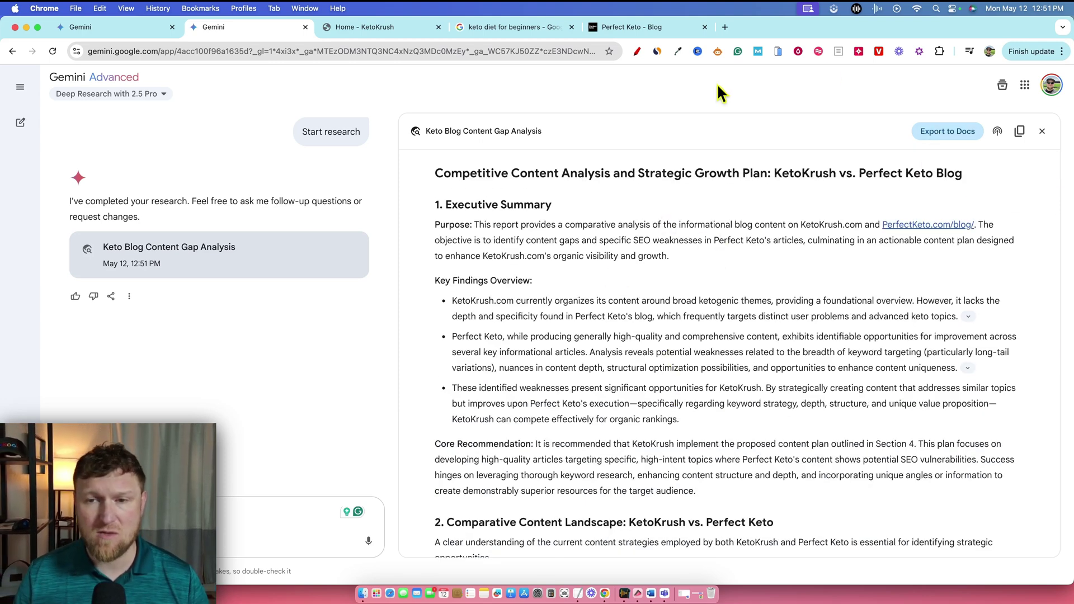
scroll(577, 388, "down", 3)
scroll(578, 388, "up", 3)
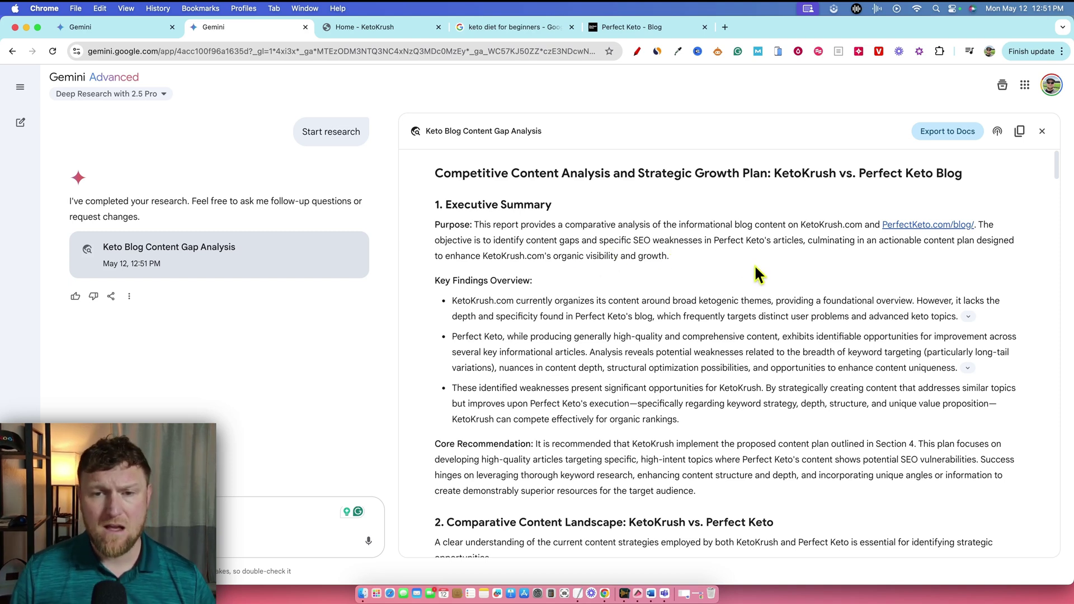
Highlight the report's Purpose statement and expand the first key finding's cited sources
left_click_drag(492, 226, 822, 251)
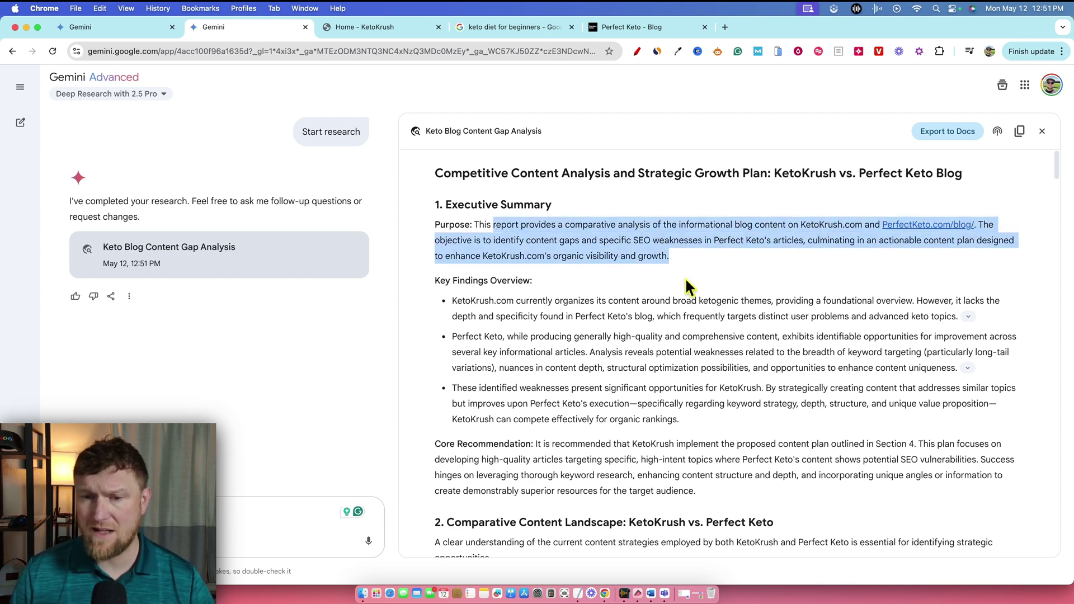
scroll(646, 287, "down", 3)
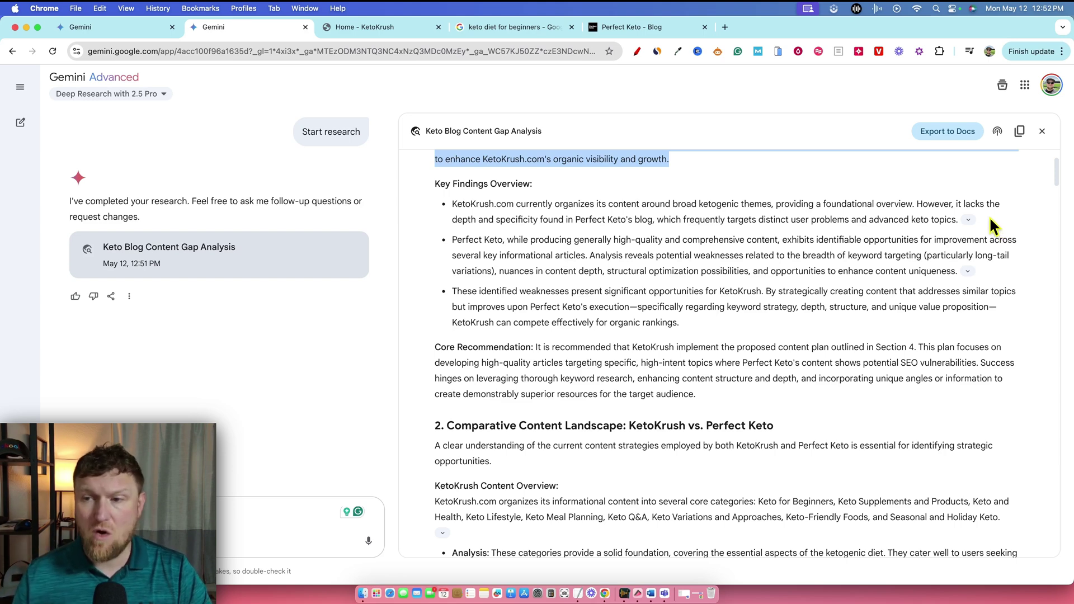
left_click(968, 219)
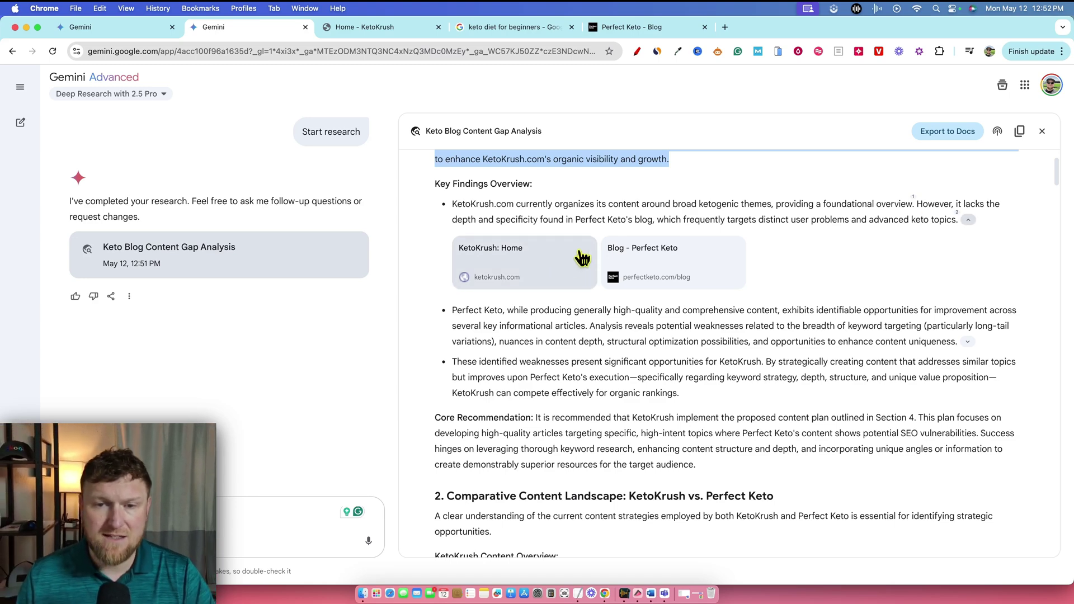
Collapse the first finding's sources and highlight phrases on KetoKrush opportunities and the content plan
left_click(968, 220)
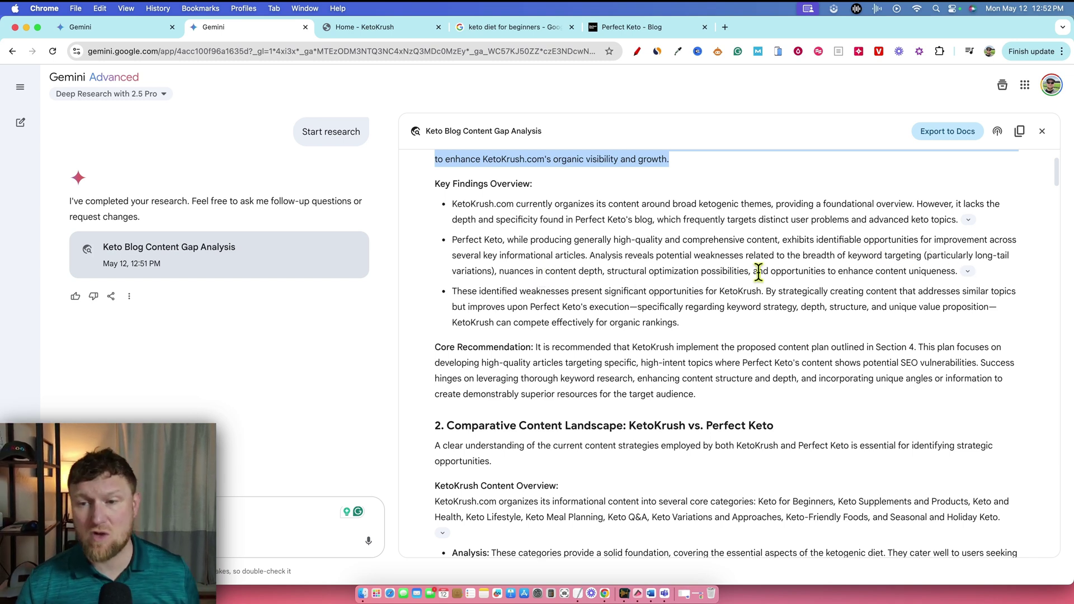
scroll(610, 288, "down", 1)
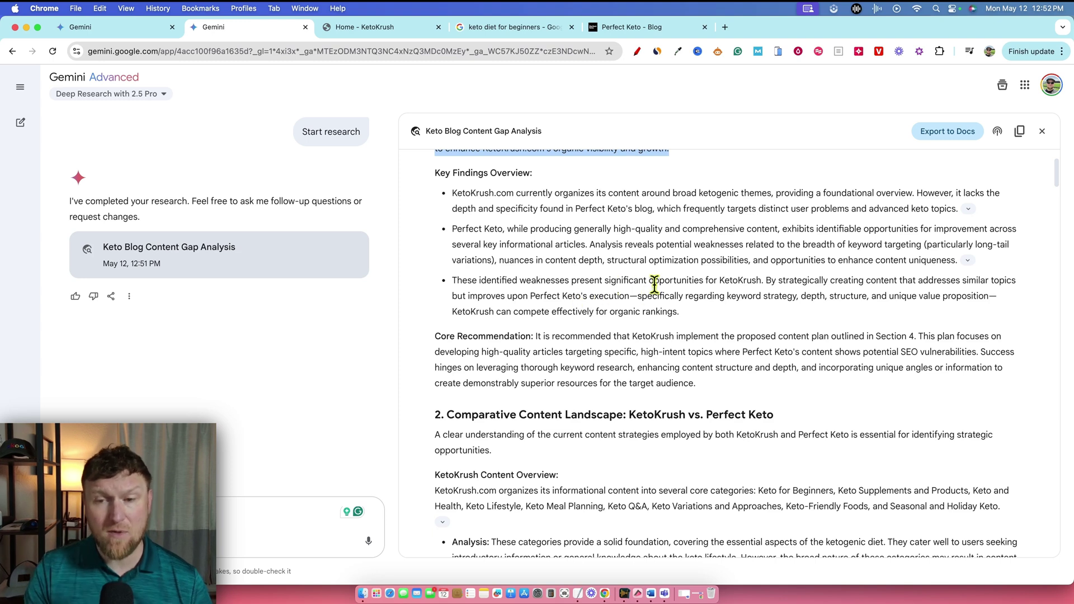
left_click_drag(571, 280, 763, 280)
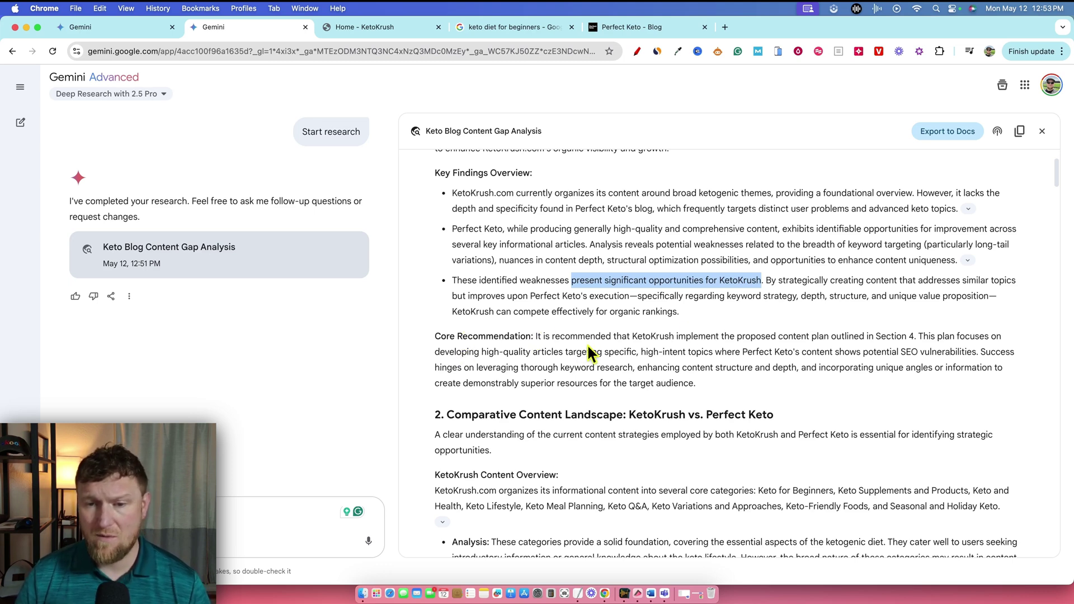
left_click_drag(723, 336, 705, 385)
scroll(665, 429, "down", 5)
left_click(539, 269)
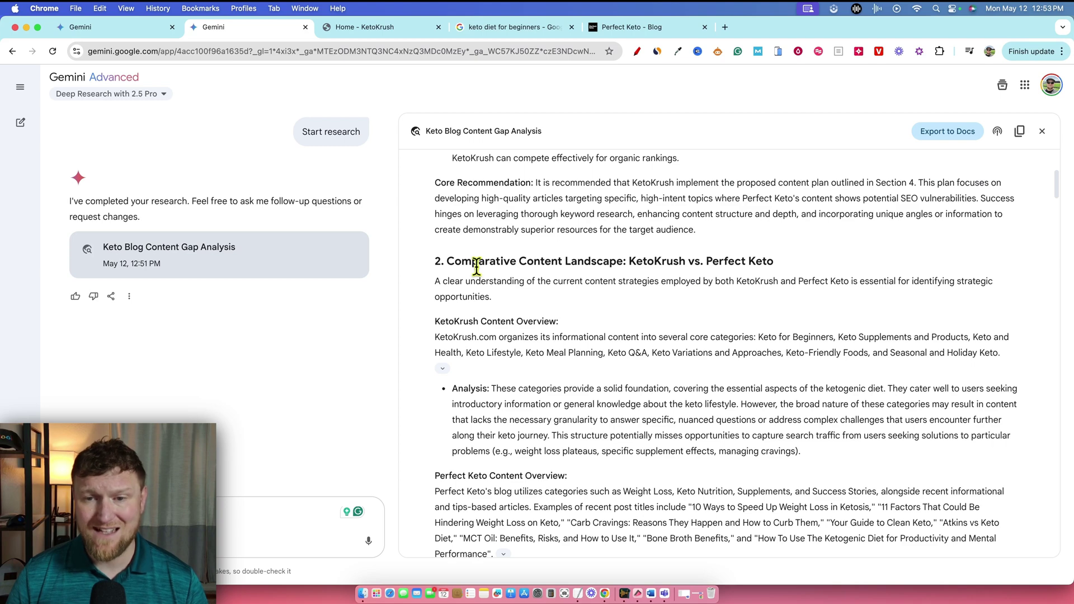
left_click_drag(479, 261, 826, 465)
scroll(821, 455, "down", 10)
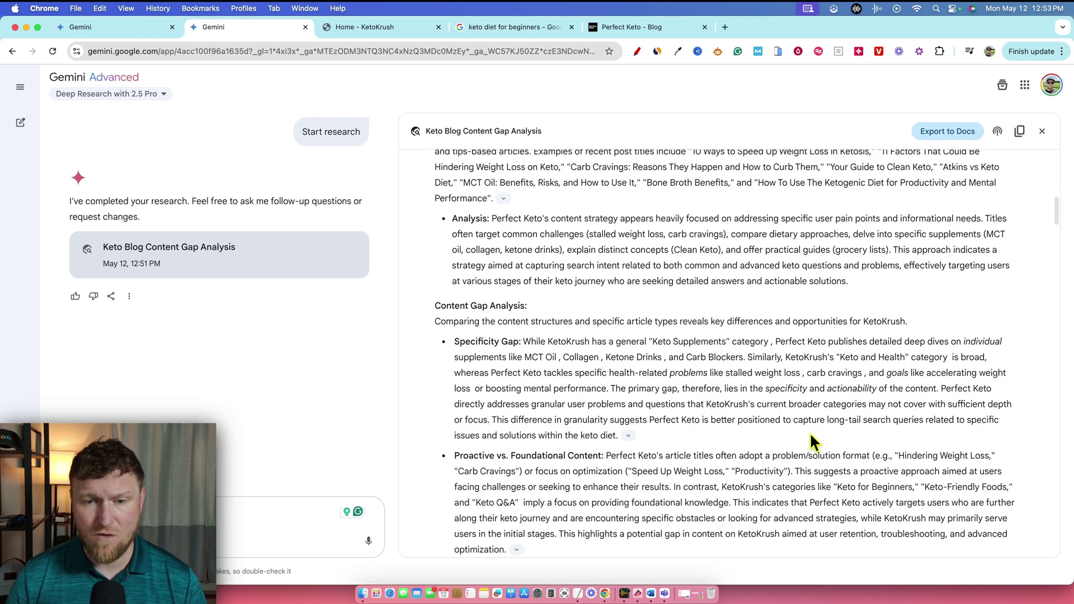
left_click_drag(462, 207, 786, 470)
left_click(563, 321)
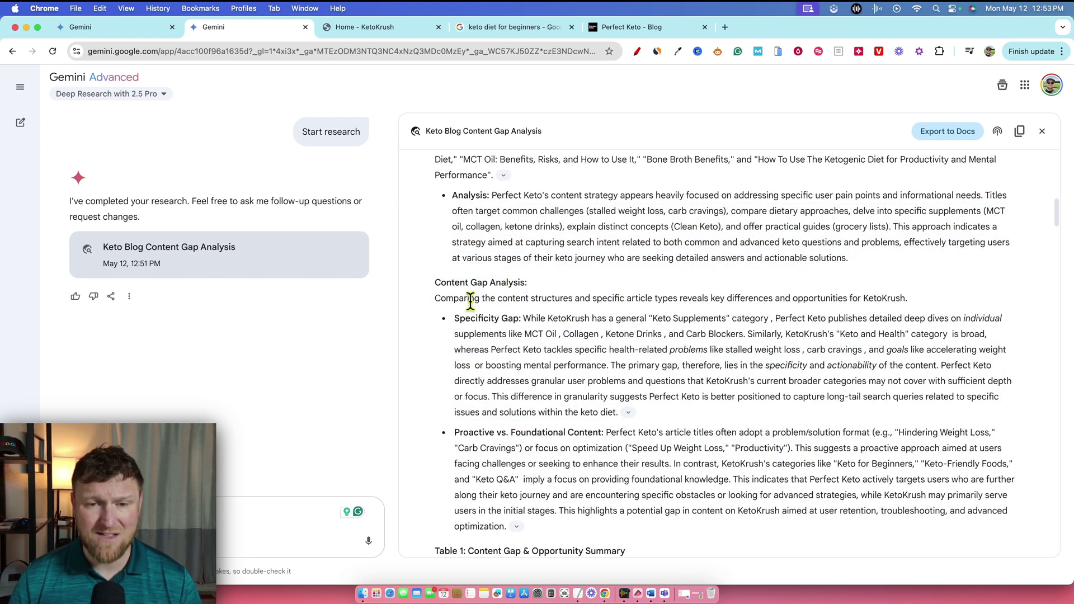
left_click_drag(467, 300, 908, 396)
scroll(579, 316, "down", 3)
left_click_drag(453, 334, 709, 348)
scroll(708, 343, "down", 8)
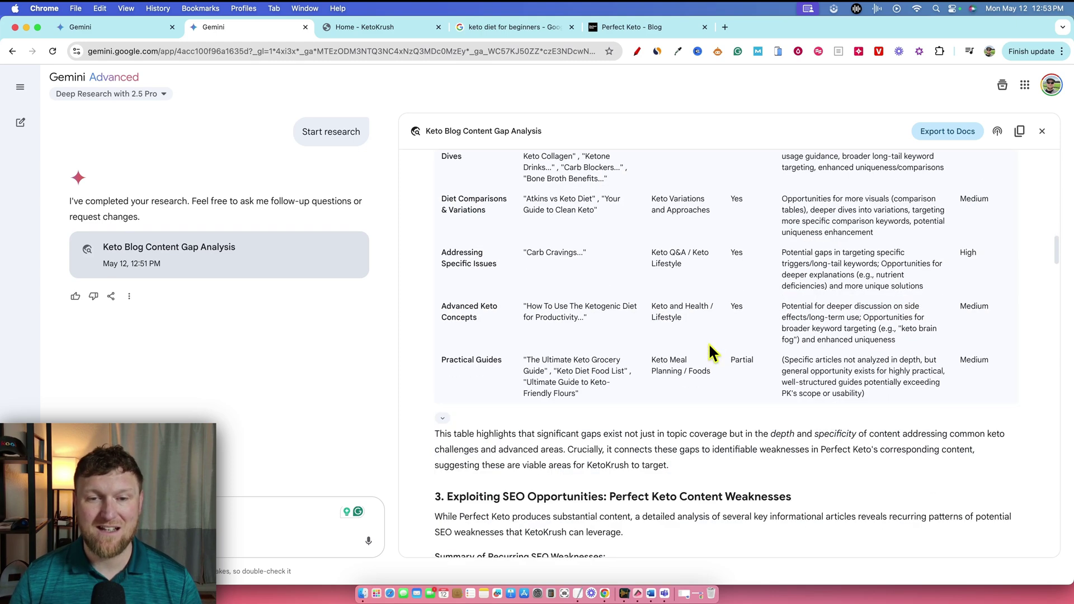
scroll(649, 321, "up", 4)
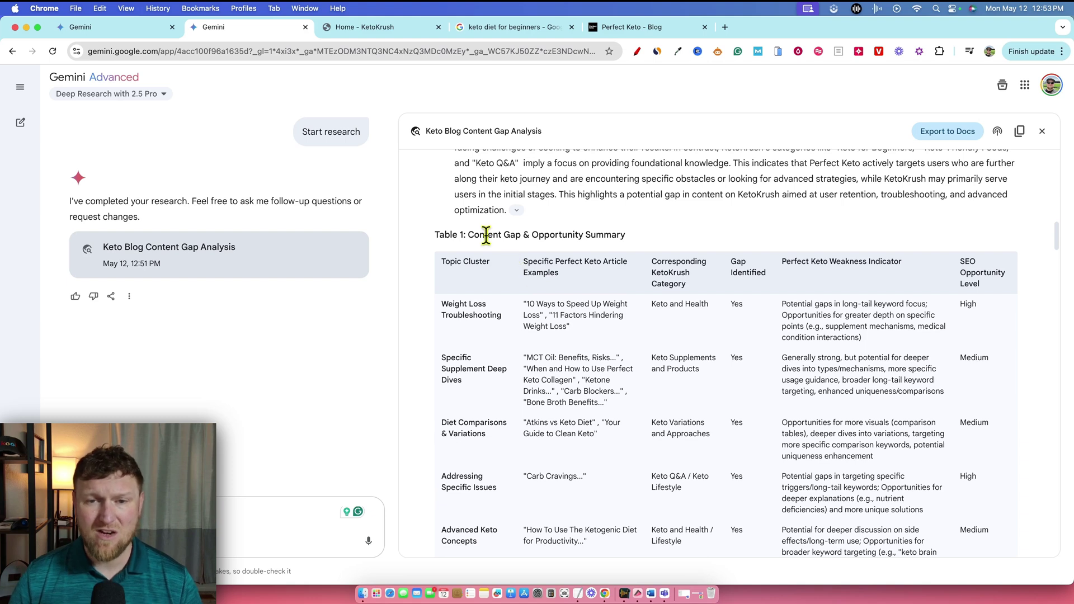
scroll(629, 264, "down", 2)
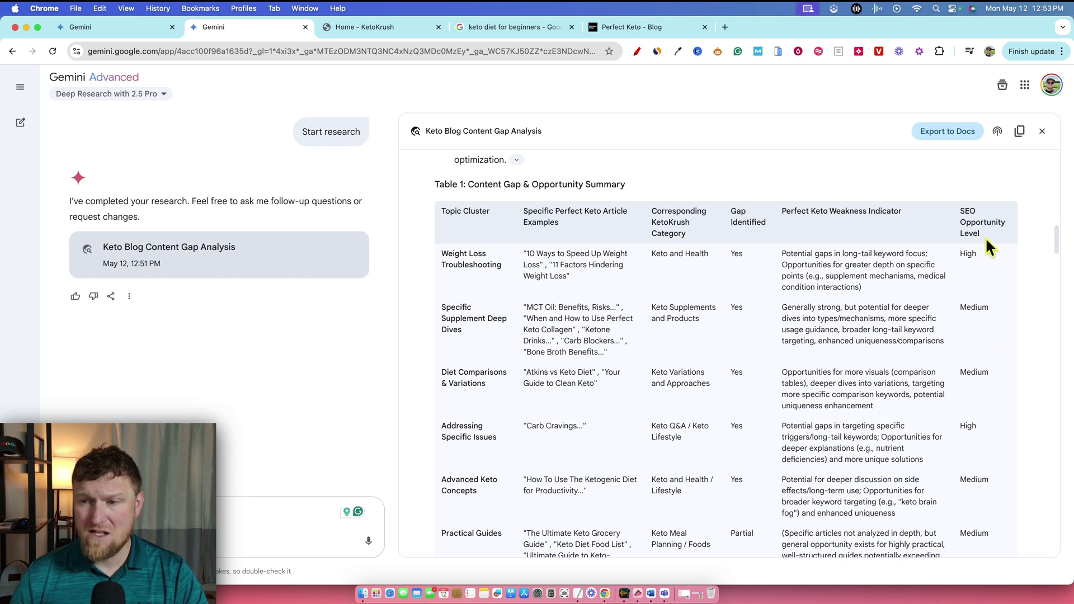
left_click_drag(873, 288, 782, 264)
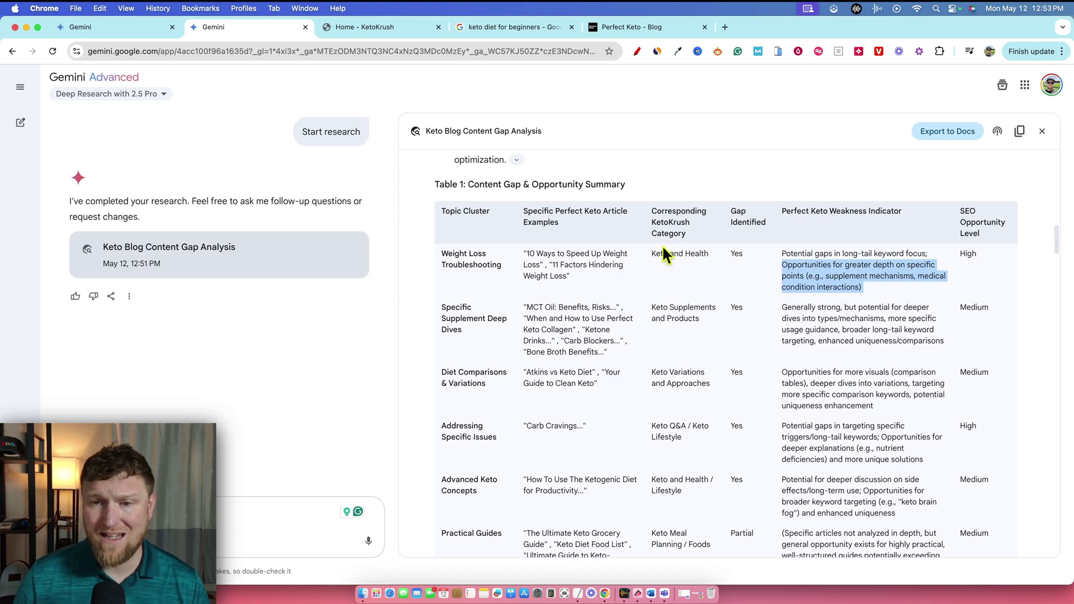
mouse_move(650, 248)
left_mouse_down()
mouse_move(730, 253)
mouse_move(698, 558)
left_mouse_up()
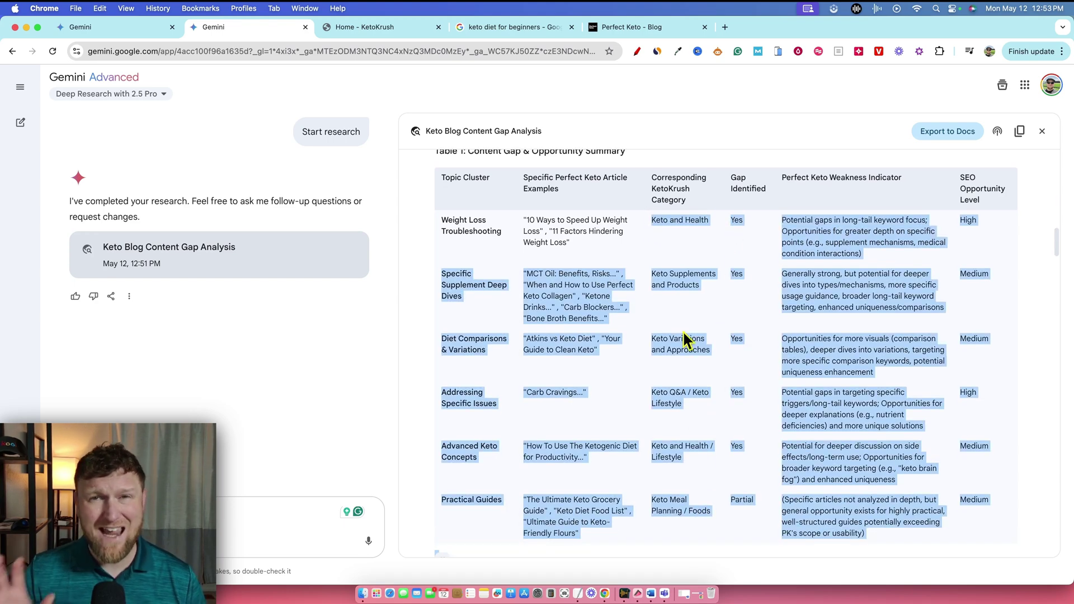
left_click(748, 193)
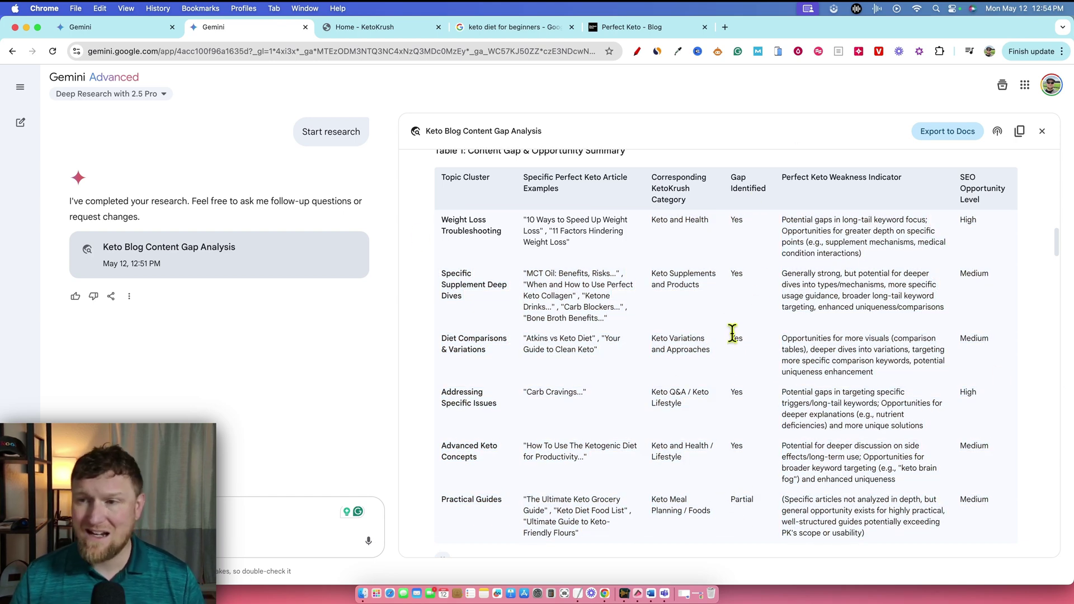
Scroll the report past the SEO weaknesses to the section 4 content plan heading
scroll(731, 335, "down", 3)
scroll(733, 341, "down", 1)
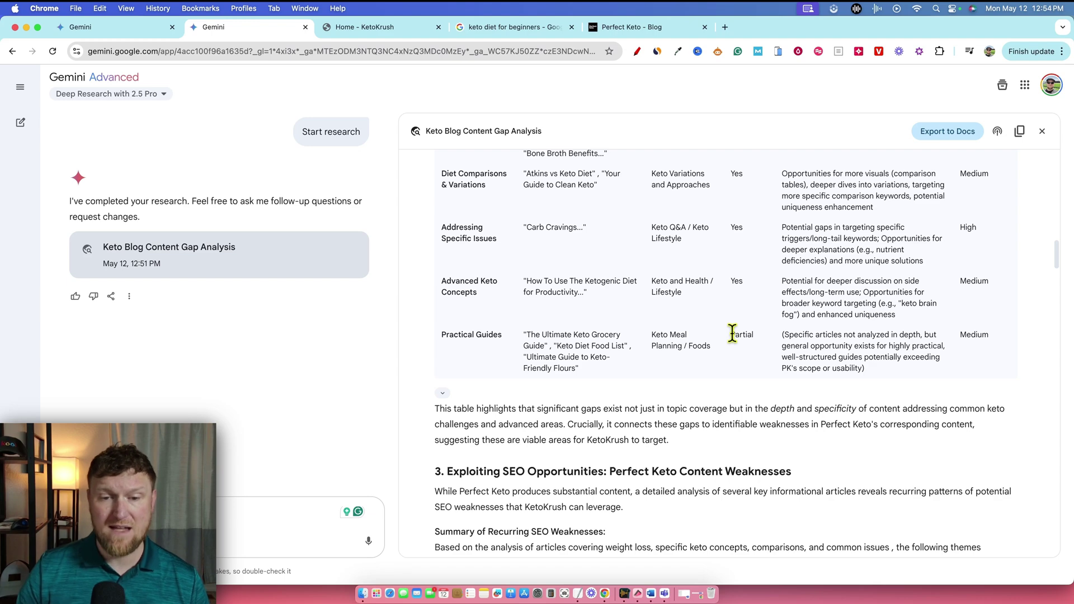
scroll(732, 333, "down", 5)
scroll(705, 308, "up", 1)
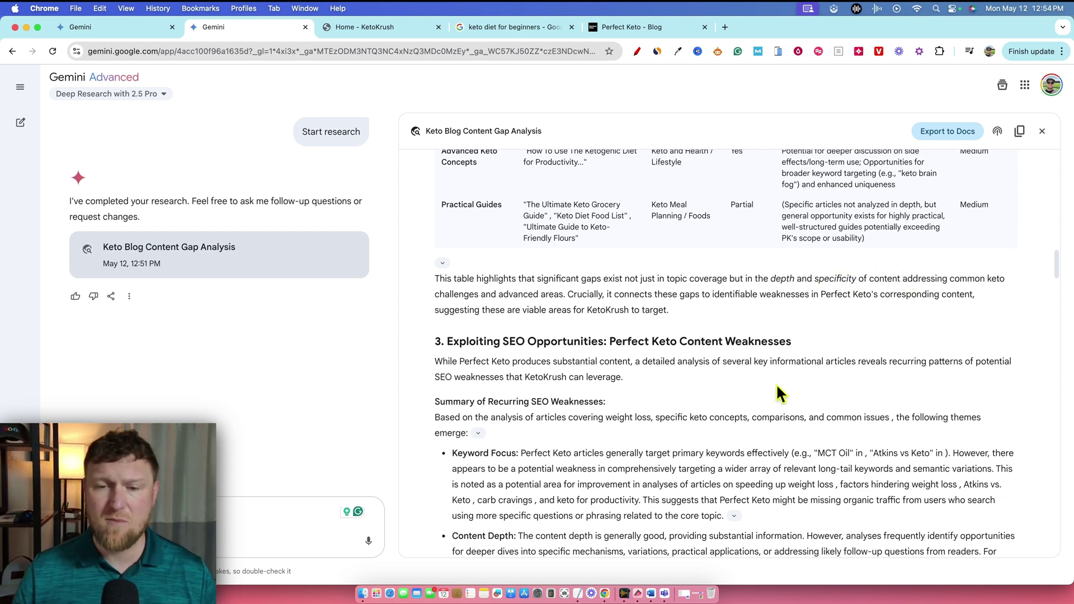
scroll(776, 384, "down", 2)
scroll(777, 389, "down", 6)
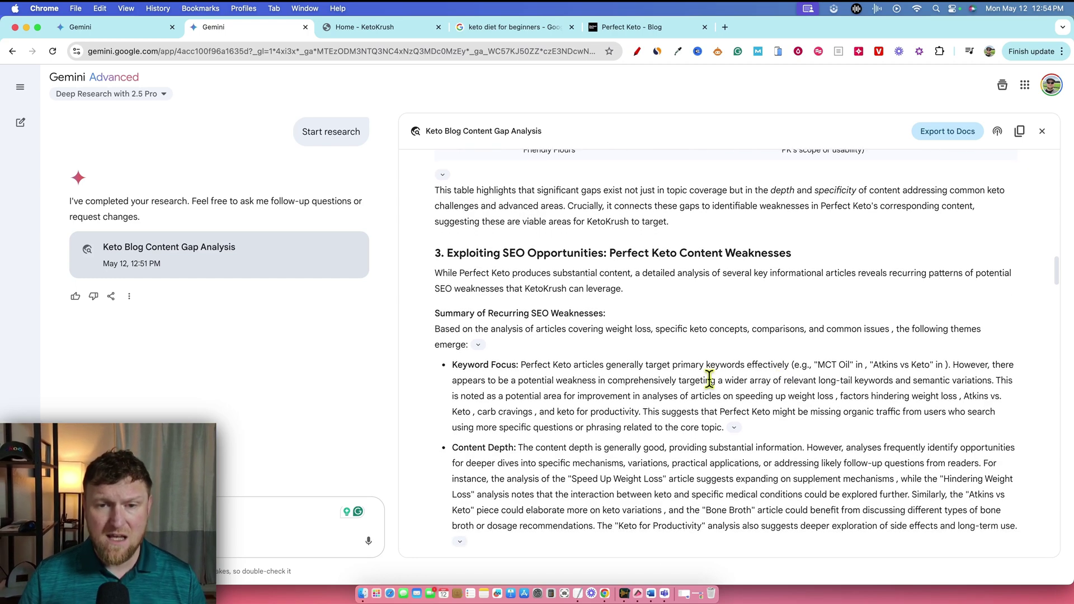
scroll(603, 391, "down", 12)
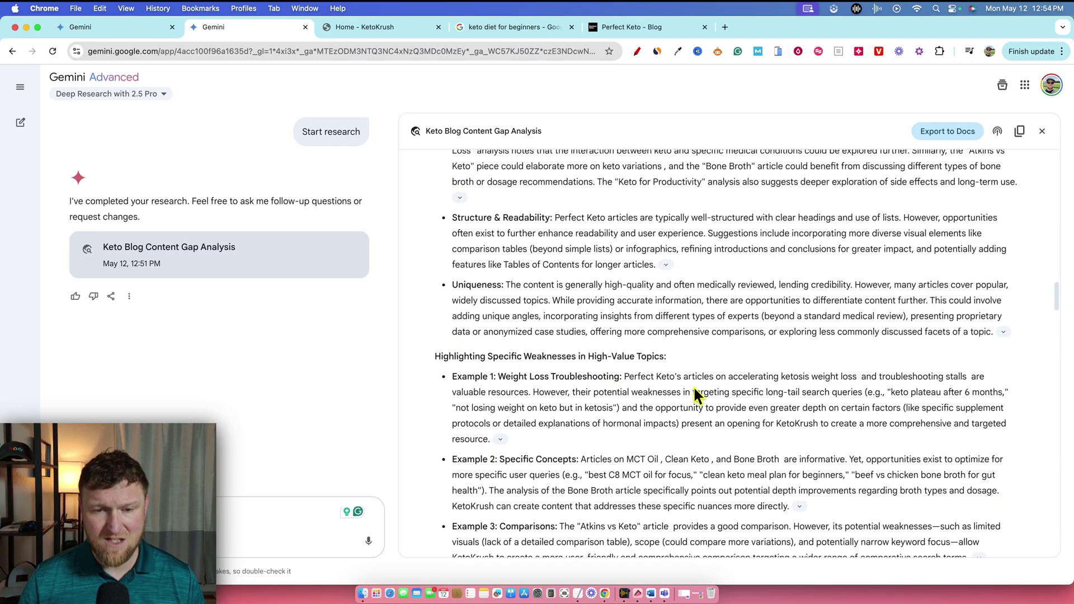
scroll(706, 385, "down", 4)
scroll(702, 384, "up", 2)
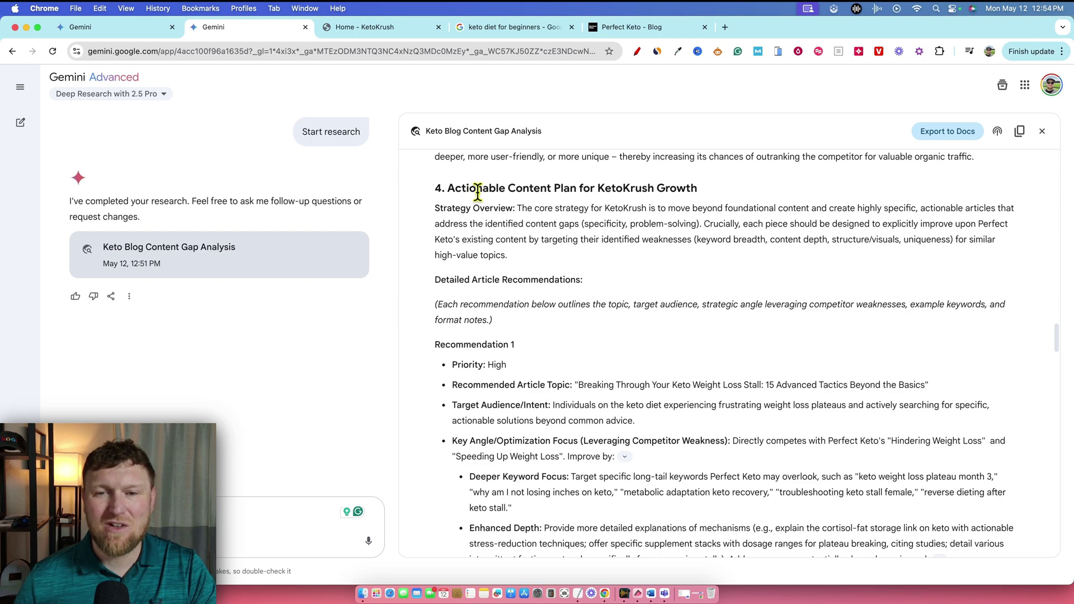
left_click_drag(477, 189, 689, 188)
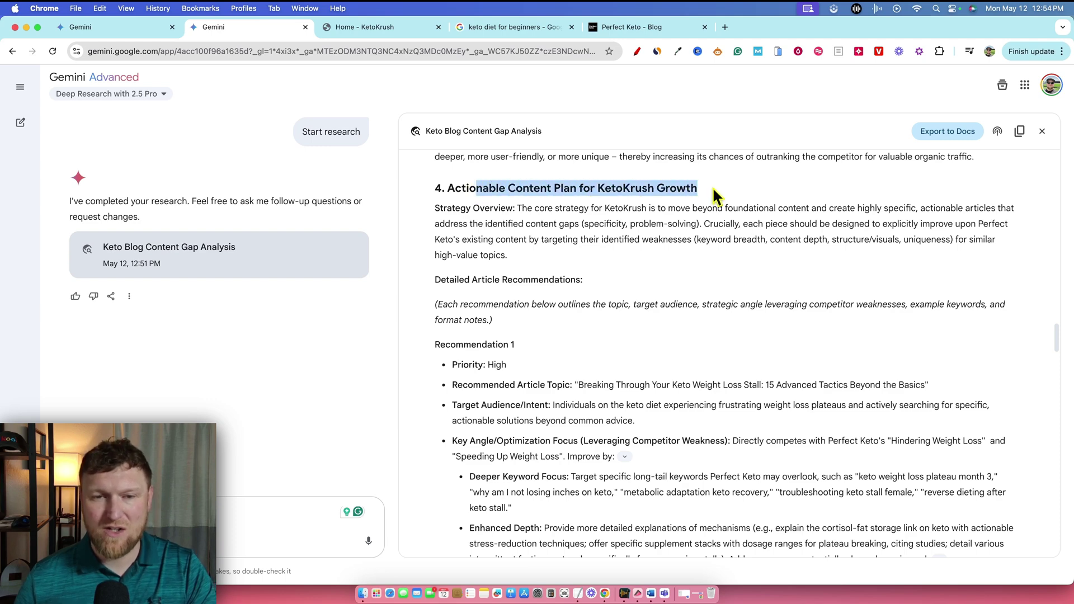
left_click(498, 278)
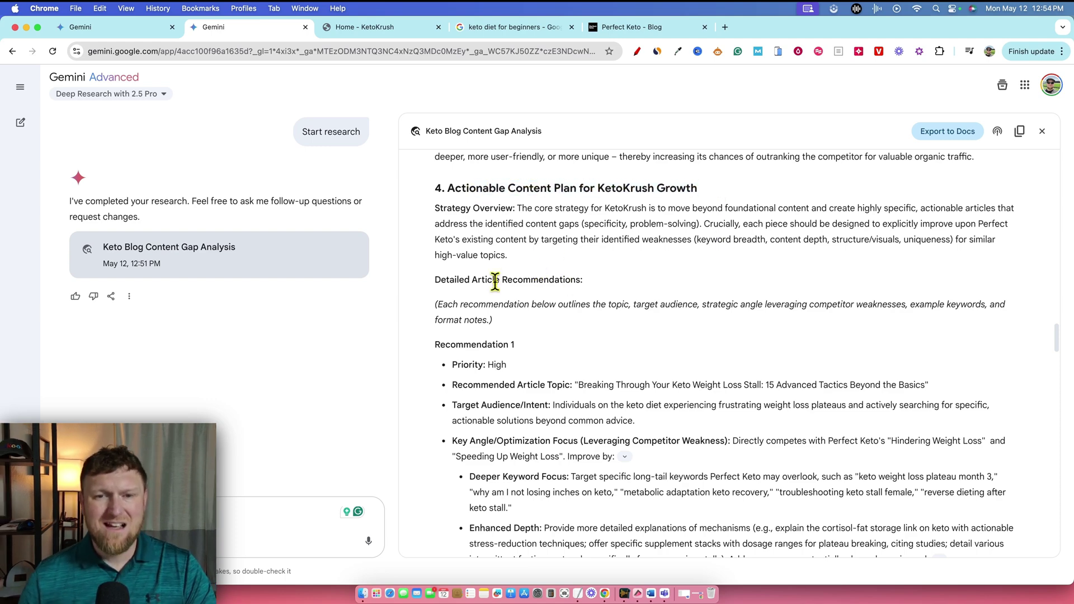
scroll(497, 279, "down", 1)
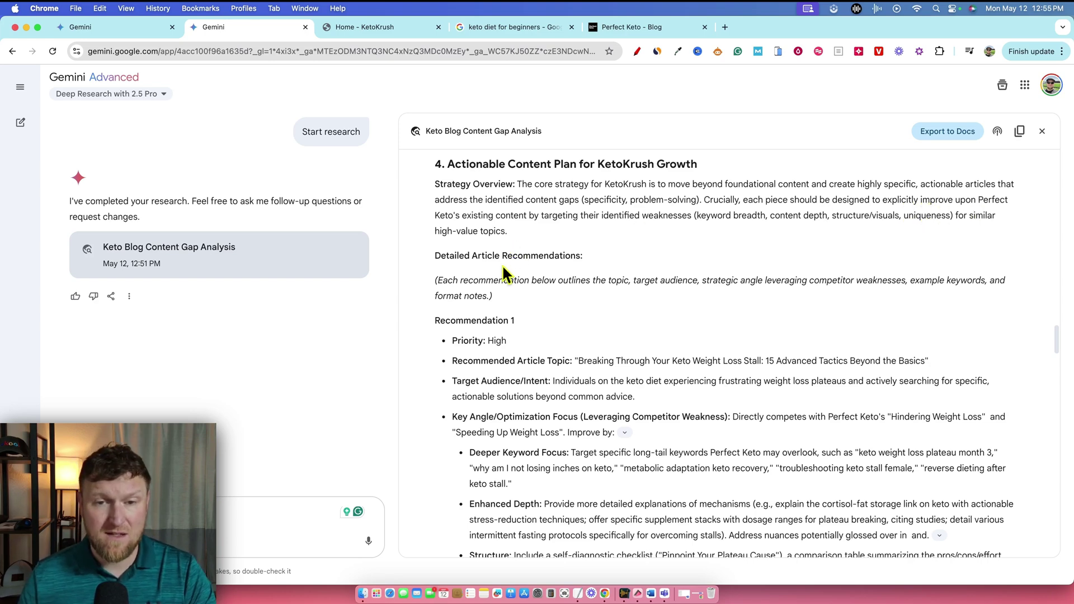
scroll(504, 264, "down", 1)
scroll(506, 264, "down", 3)
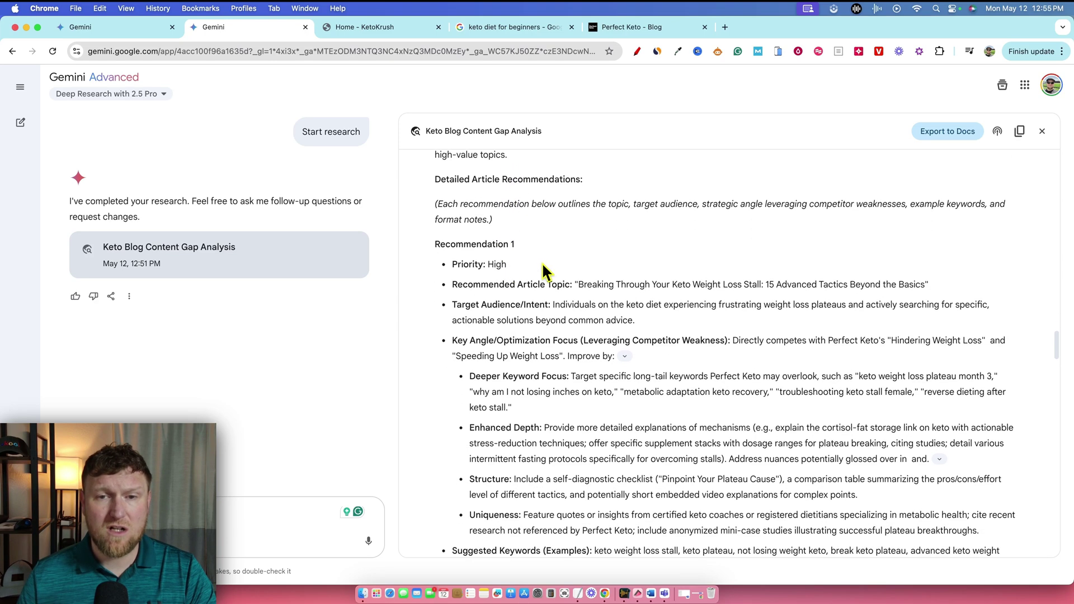
left_click_drag(471, 242, 558, 244)
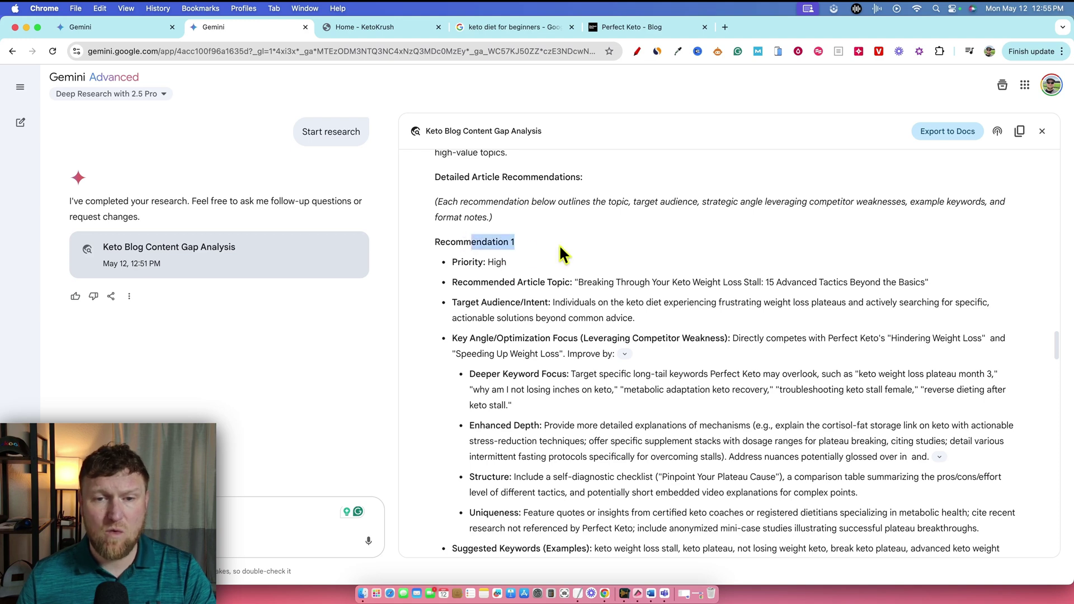
left_click(530, 261)
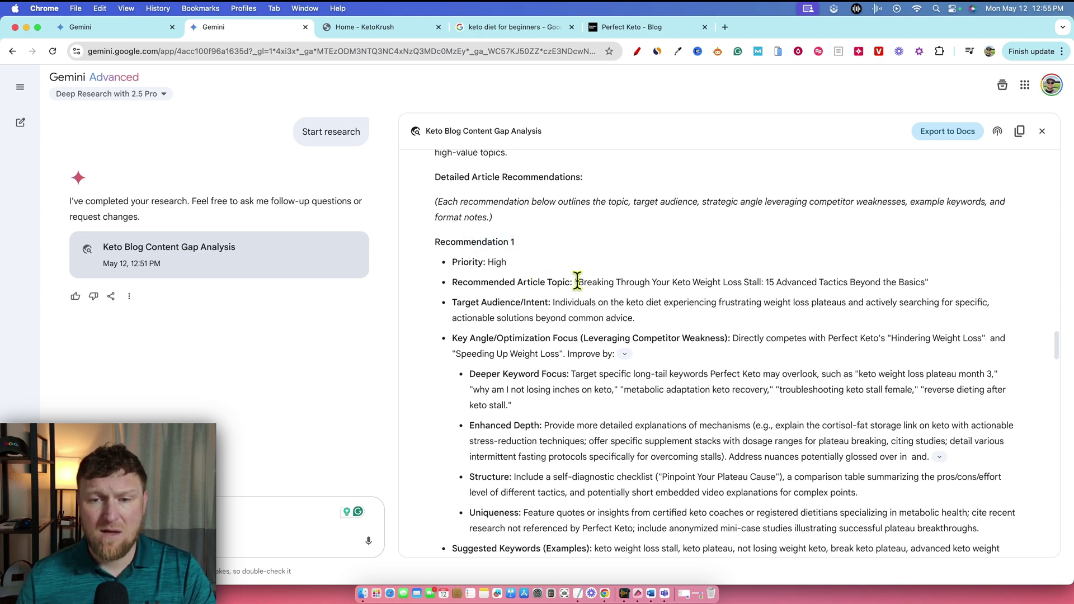
left_click_drag(578, 282, 855, 291)
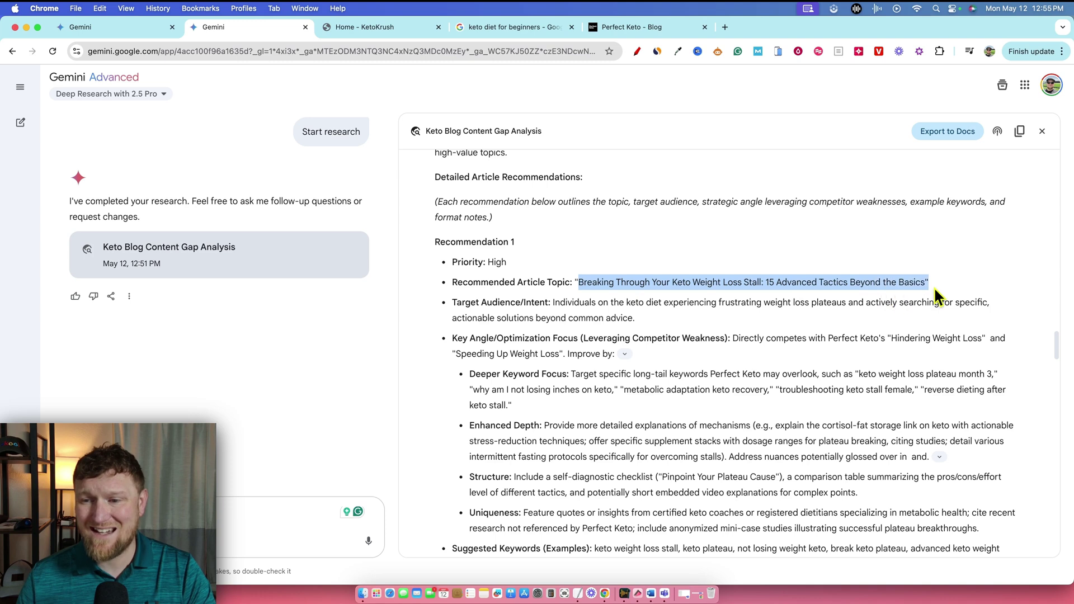
scroll(894, 343, "down", 2)
scroll(895, 347, "down", 3)
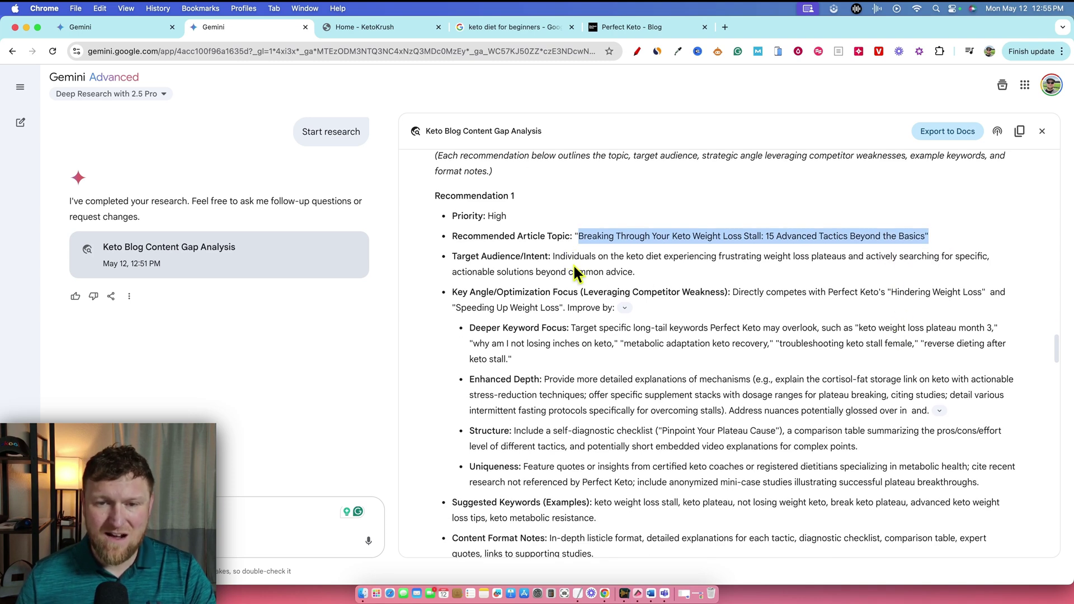
left_click_drag(567, 257, 716, 266)
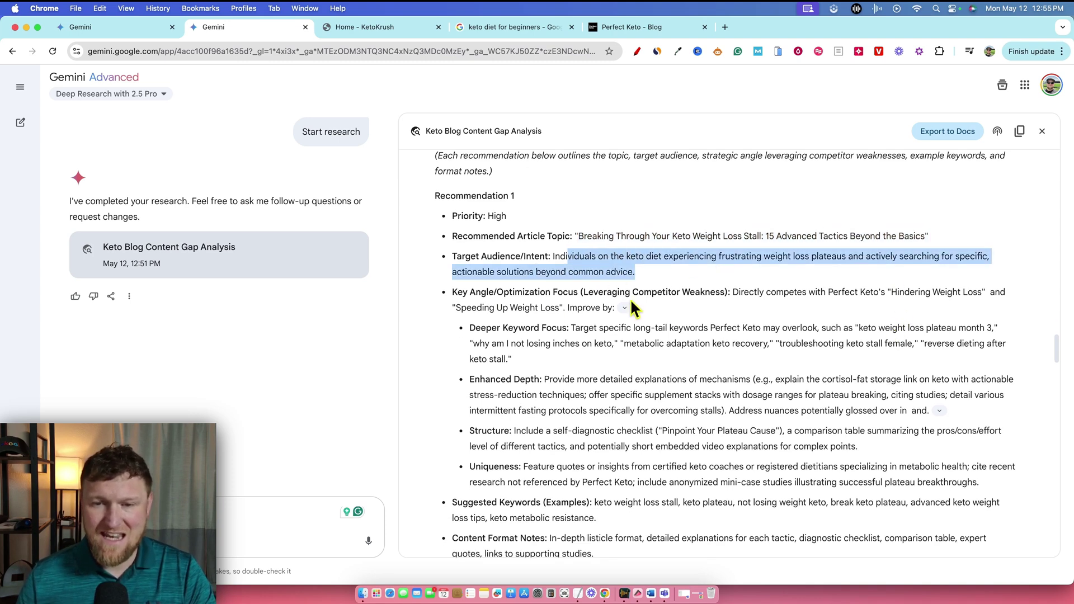
scroll(570, 338, "down", 5)
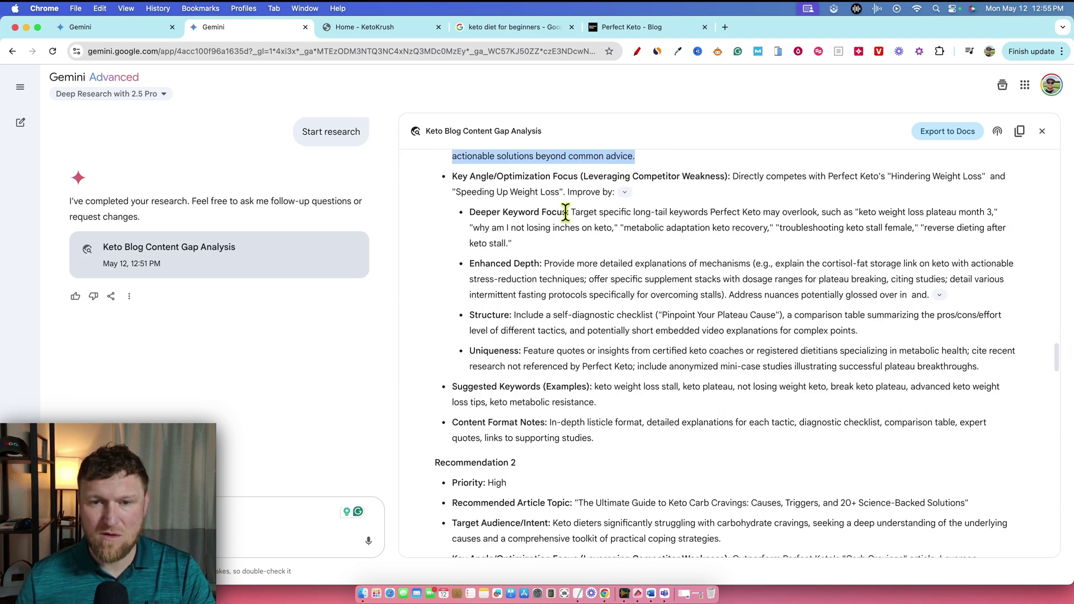
left_click_drag(570, 212, 844, 370)
scroll(844, 370, "down", 1)
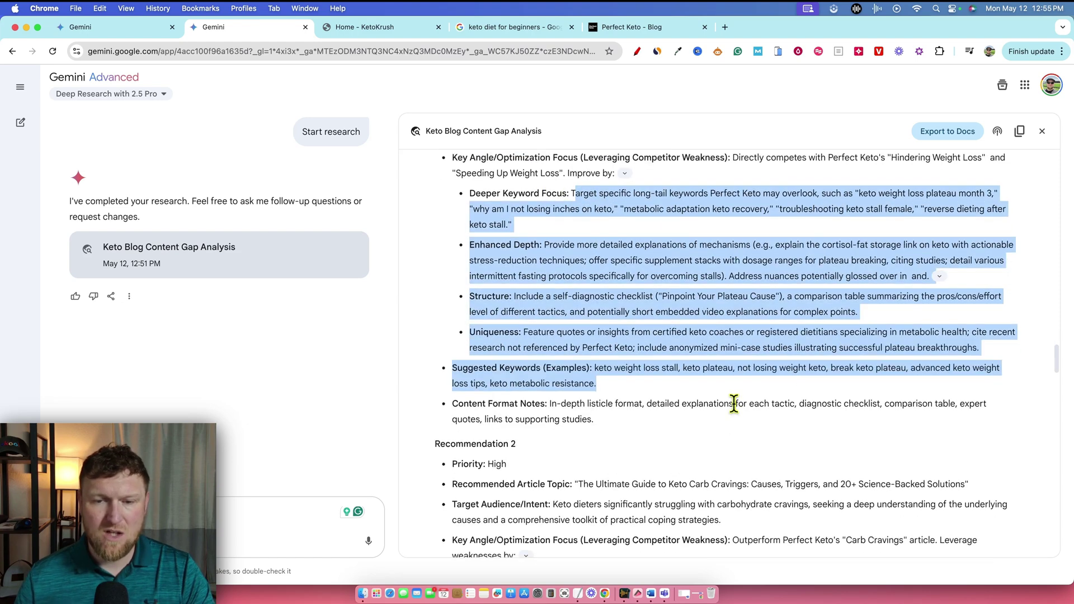
left_click(625, 377)
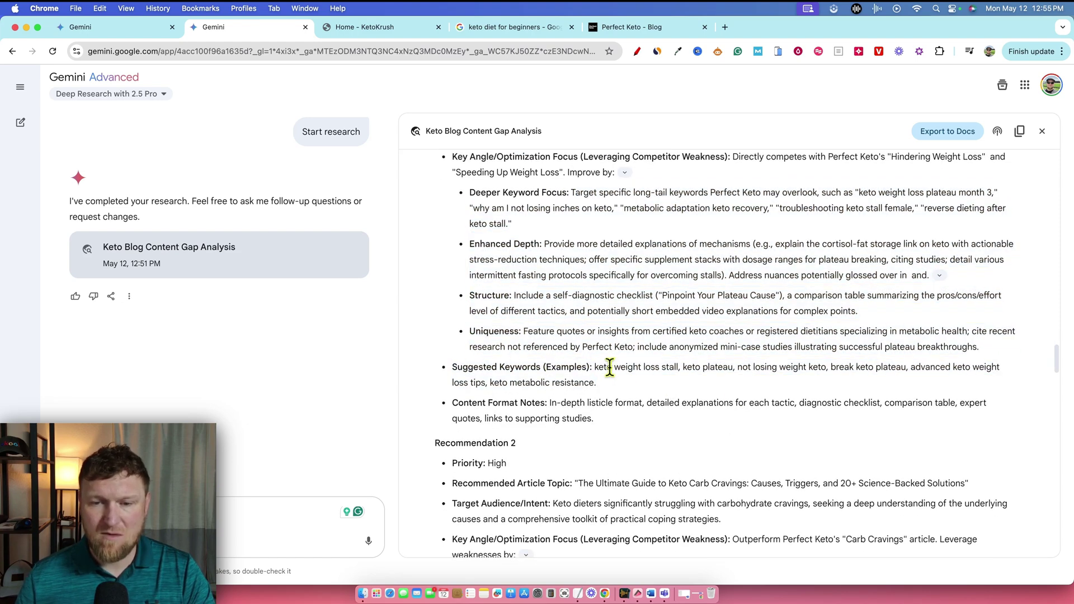
left_click_drag(604, 368, 903, 387)
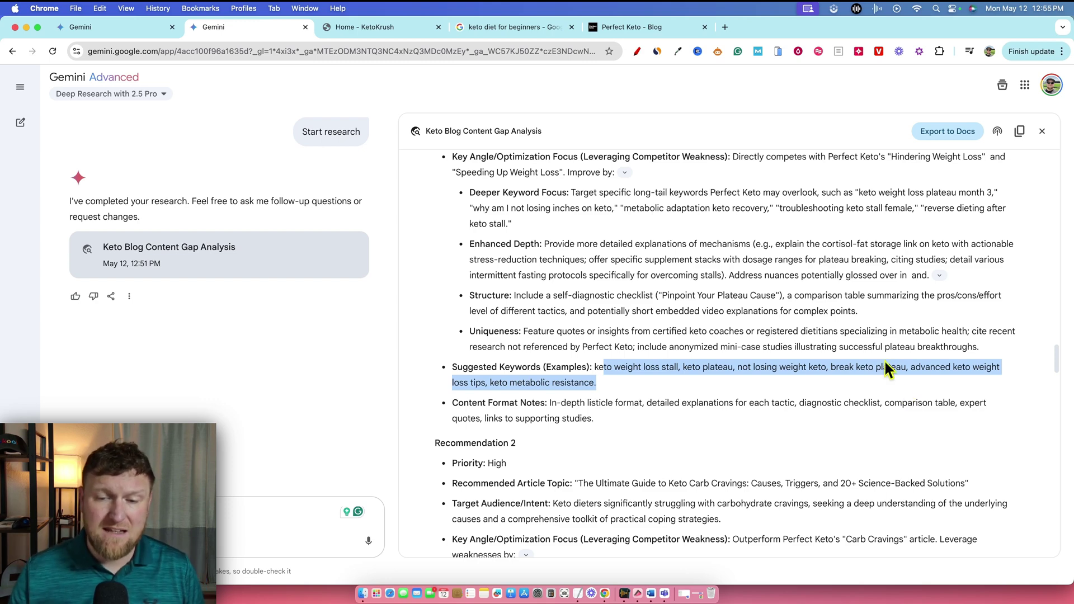
scroll(872, 361, "down", 1)
scroll(556, 399, "down", 2)
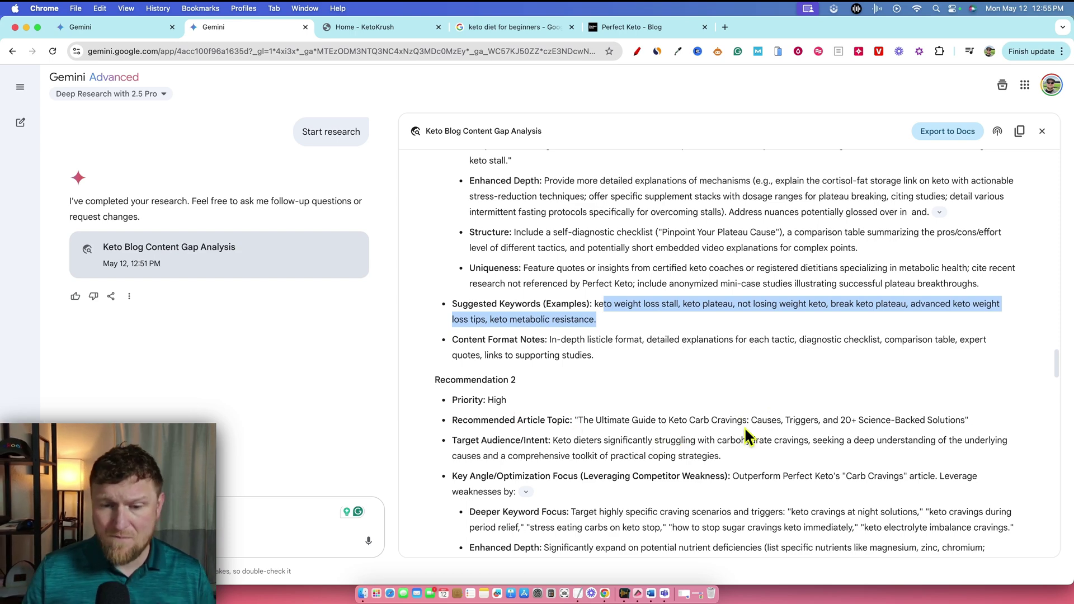
scroll(748, 439, "down", 6)
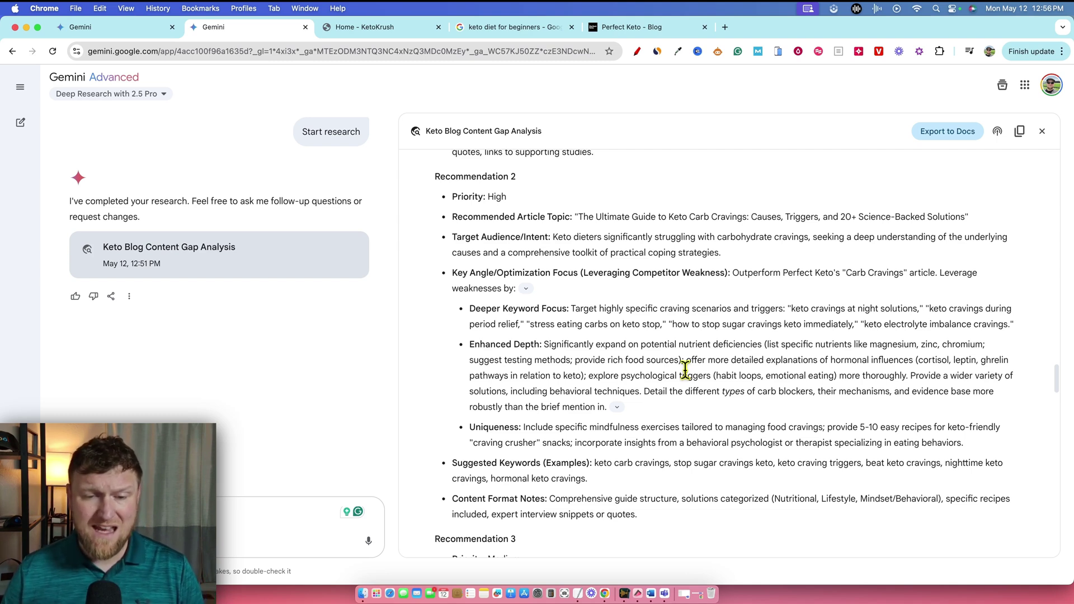
left_click_drag(595, 463, 806, 475)
left_click(538, 513)
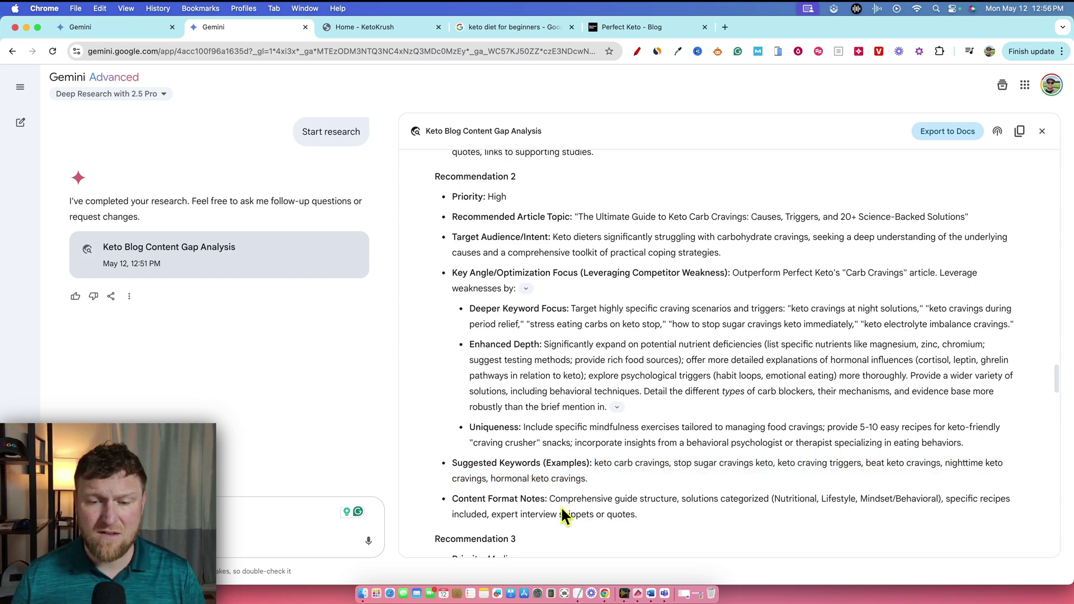
left_click_drag(560, 499, 916, 499)
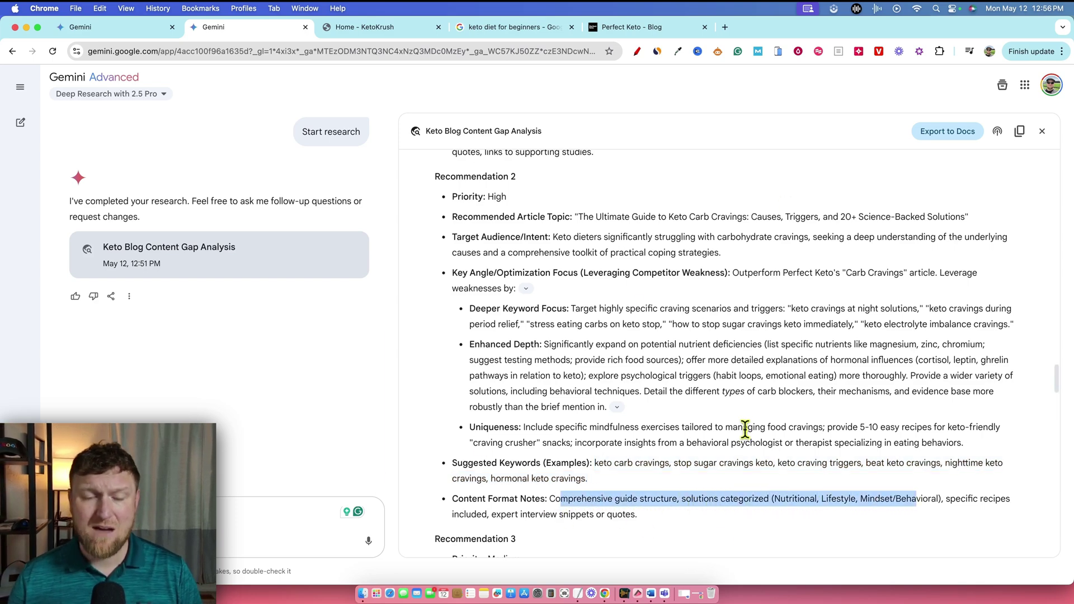
scroll(745, 431, "down", 5)
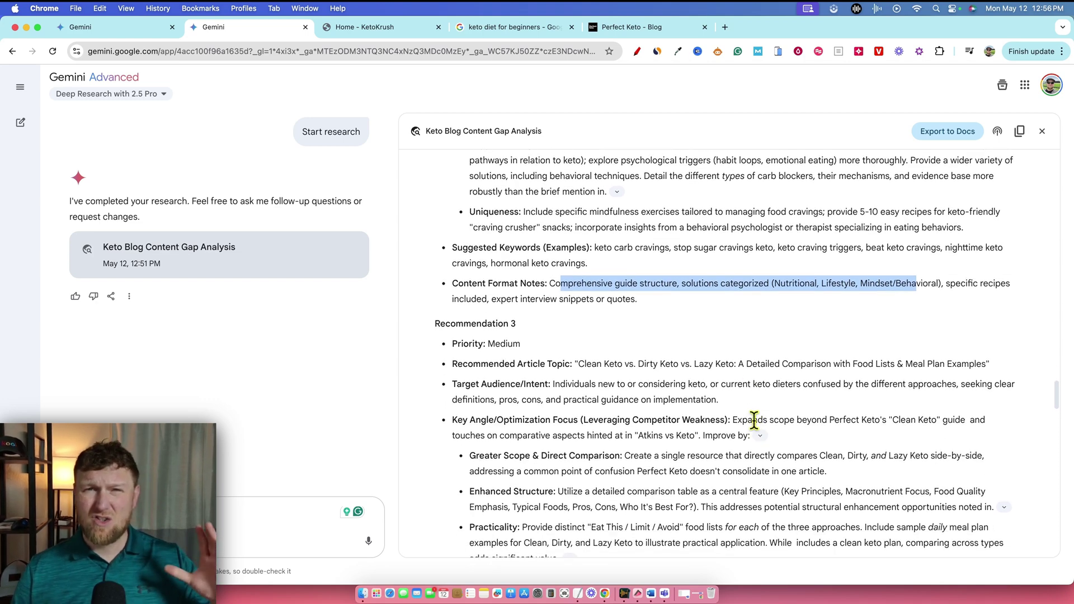
scroll(754, 420, "down", 1)
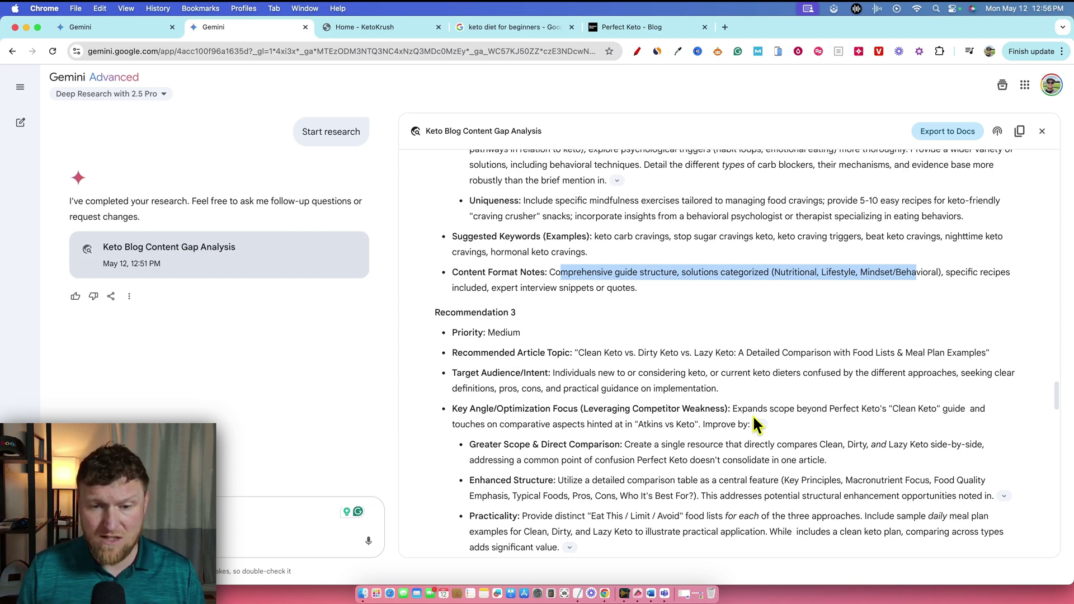
scroll(740, 411, "down", 20)
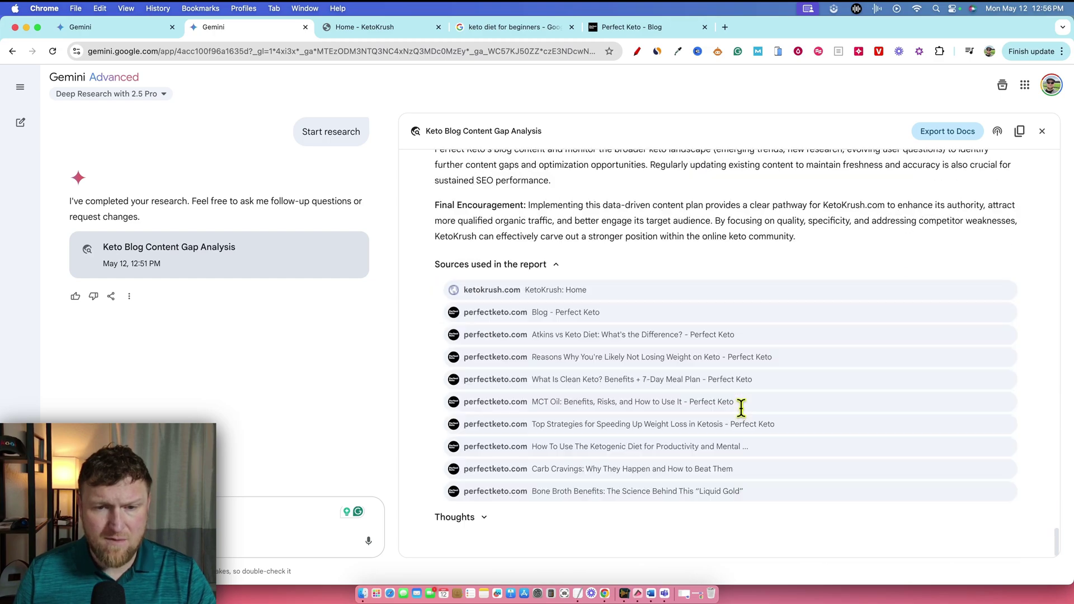
scroll(740, 408, "up", 5)
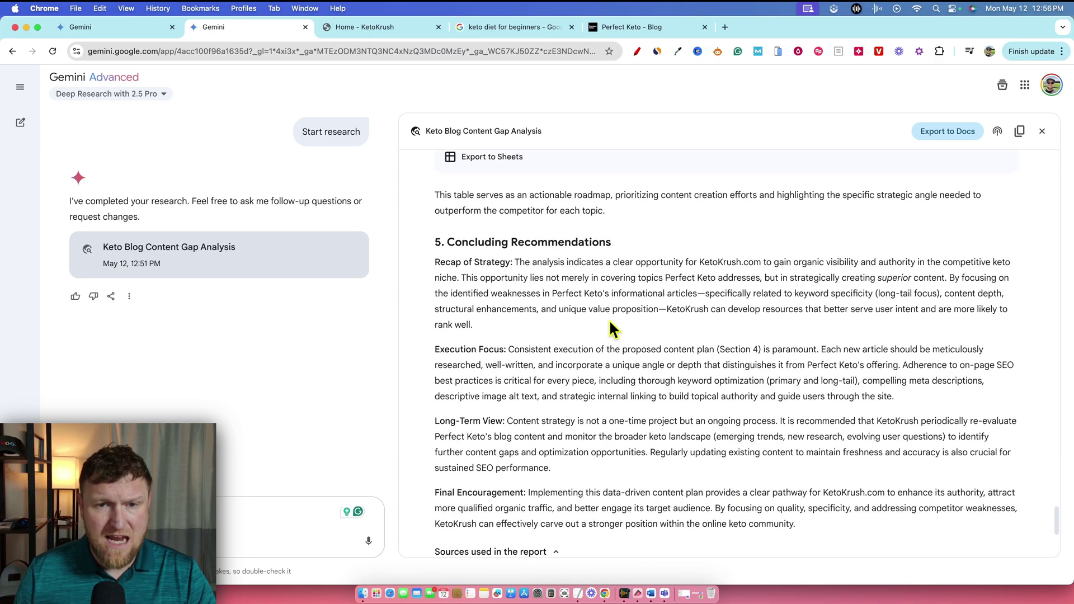
scroll(522, 287, "up", 5)
scroll(530, 309, "up", 10)
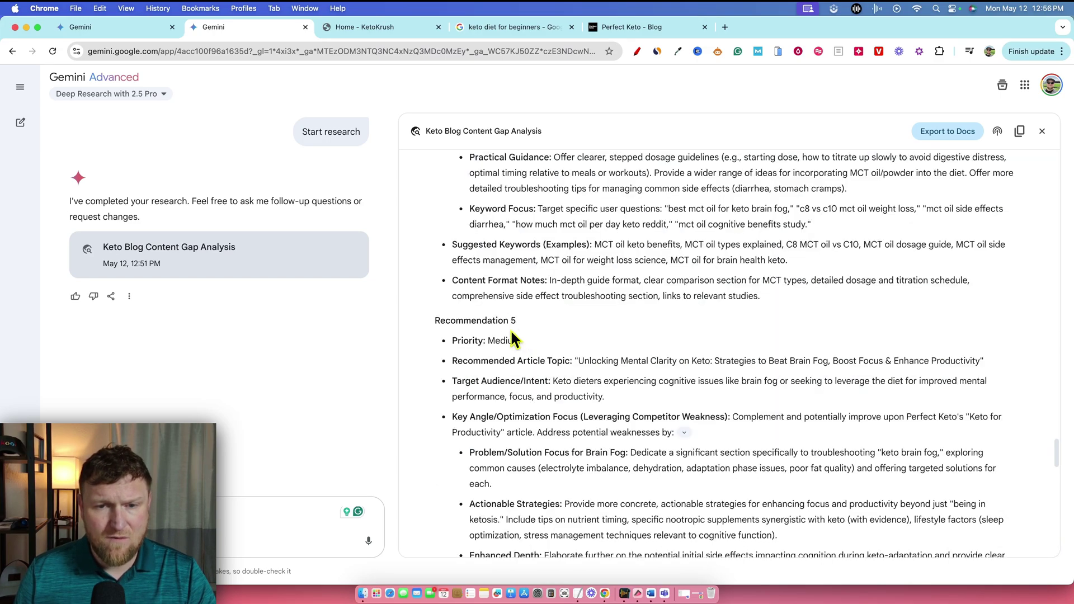
scroll(552, 424, "down", 6)
scroll(557, 424, "down", 3)
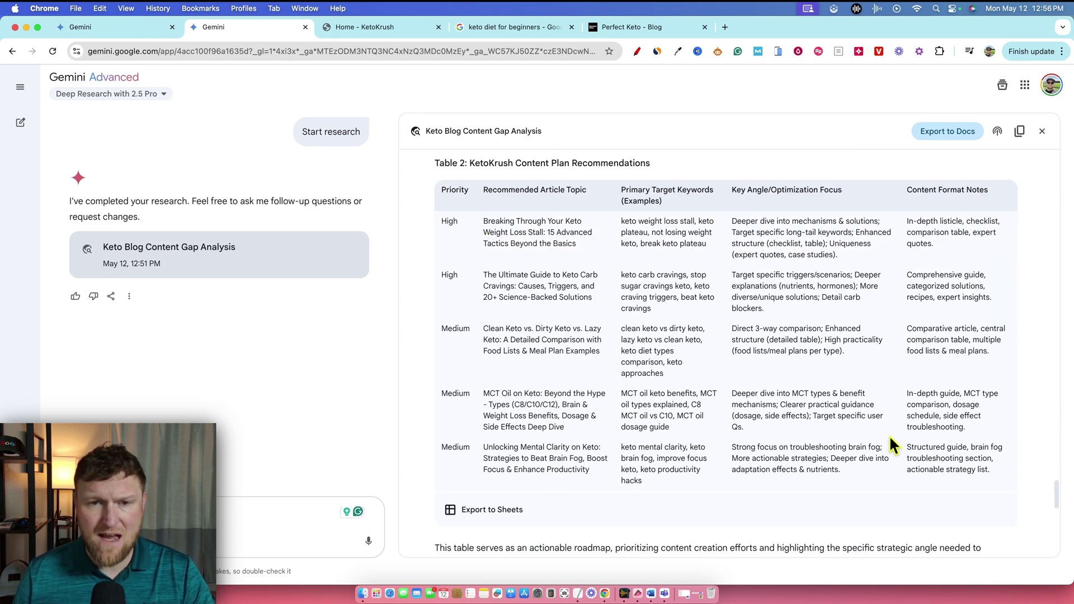
scroll(675, 521, "down", 2)
scroll(674, 521, "up", 12)
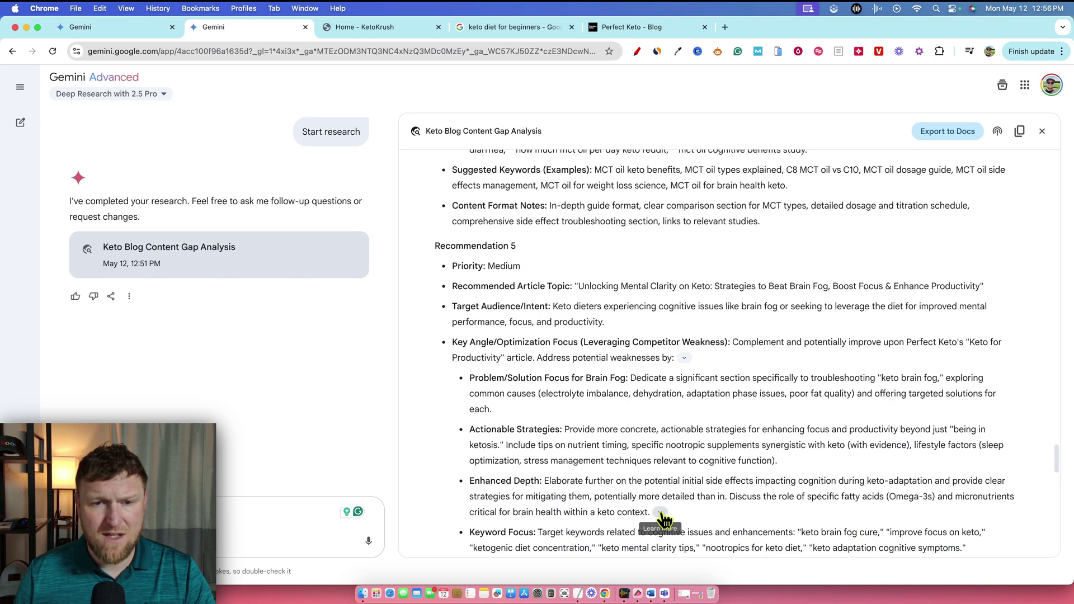
scroll(605, 365, "down", 10)
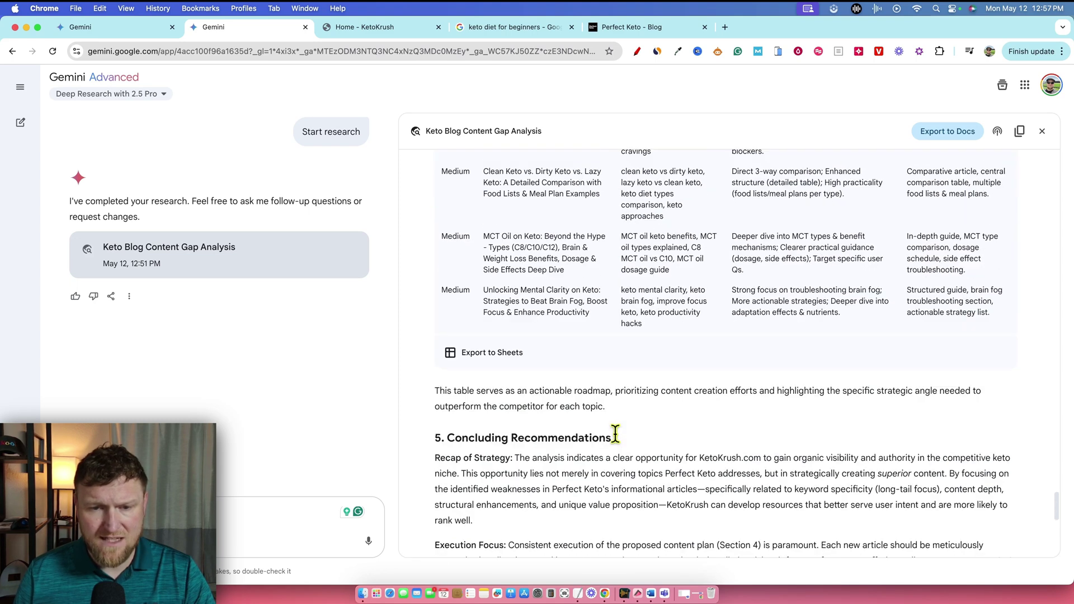
scroll(616, 436, "down", 1)
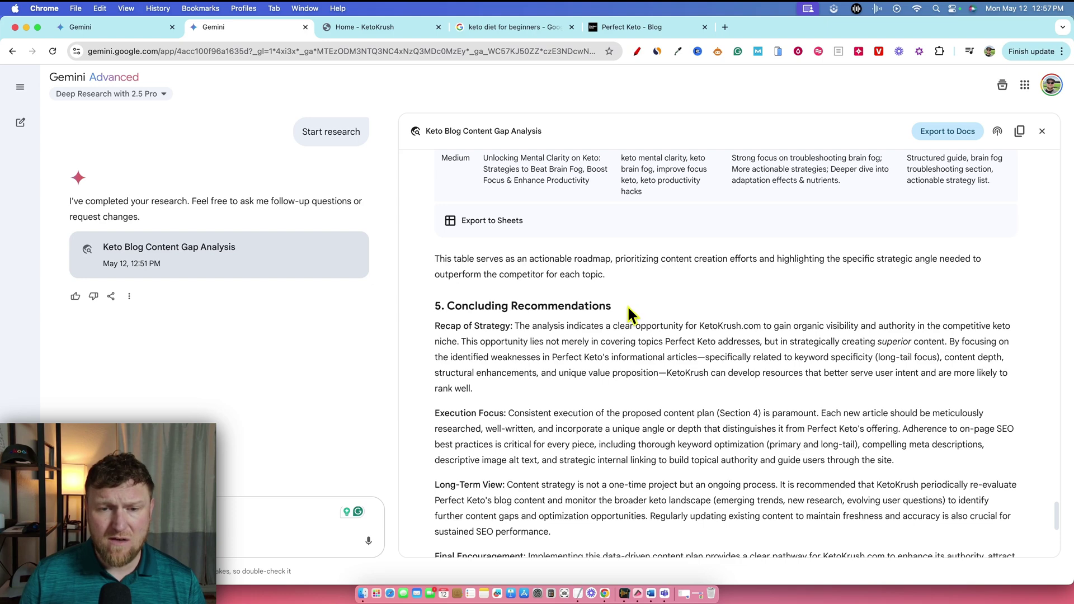
scroll(559, 336, "down", 3)
scroll(523, 391, "down", 2)
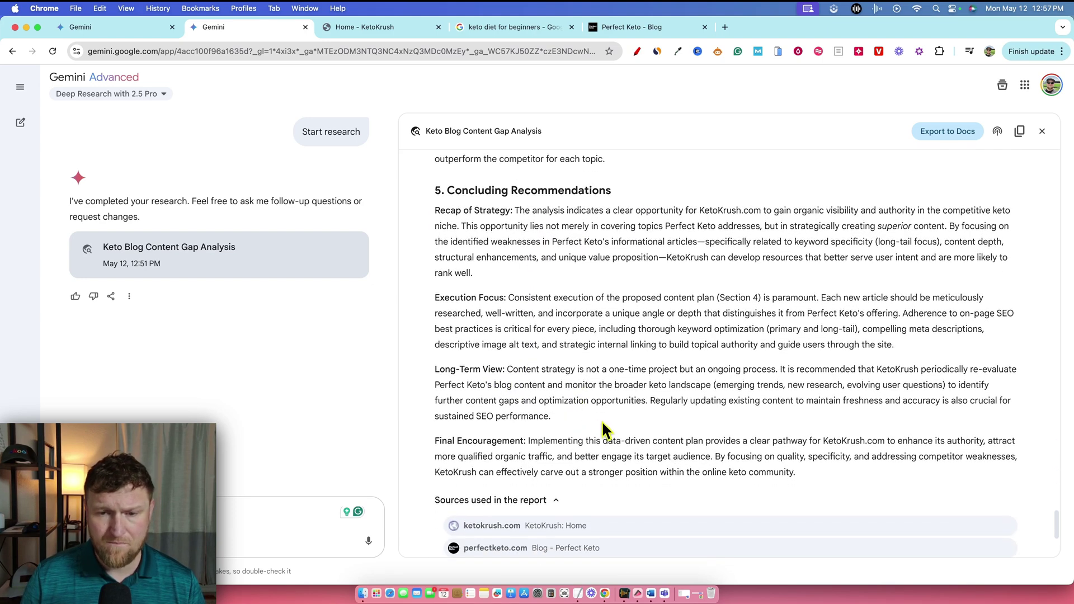
left_click_drag(808, 367, 919, 430)
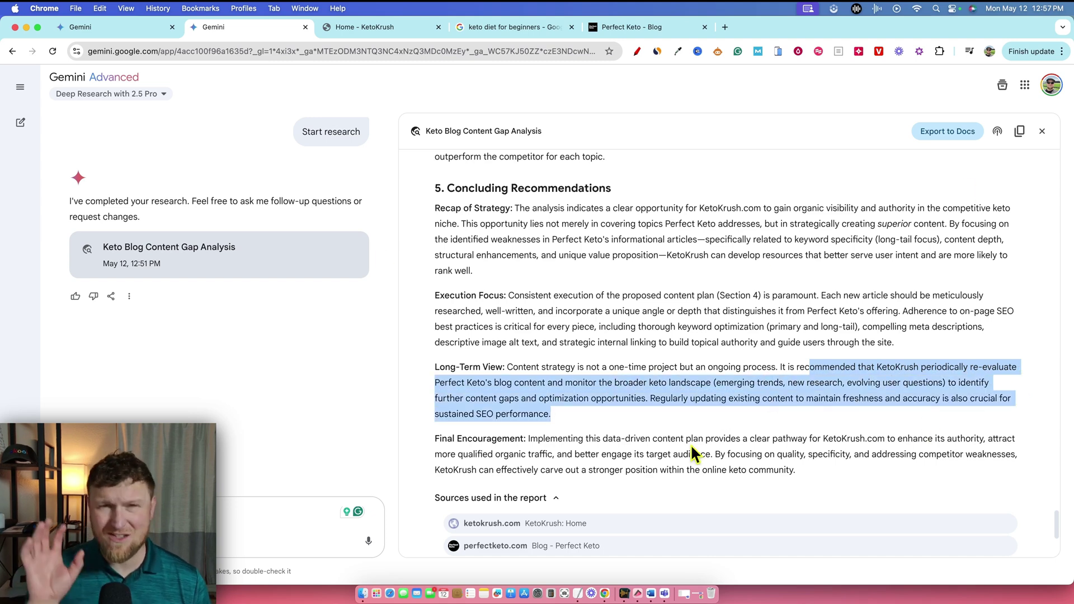
scroll(497, 415, "down", 1)
left_click_drag(467, 412, 632, 428)
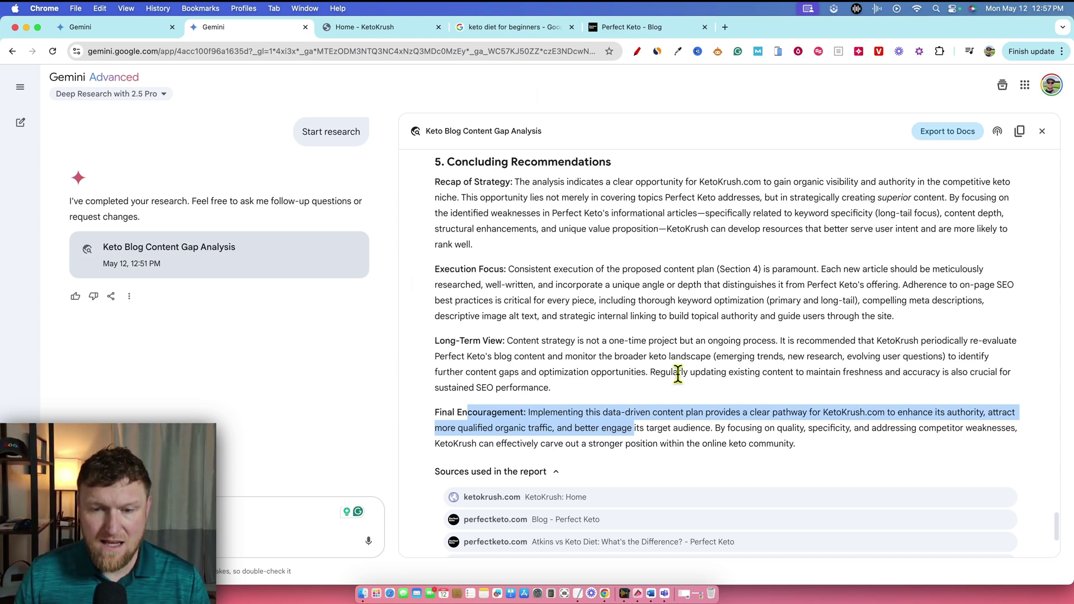
scroll(682, 425, "down", 4)
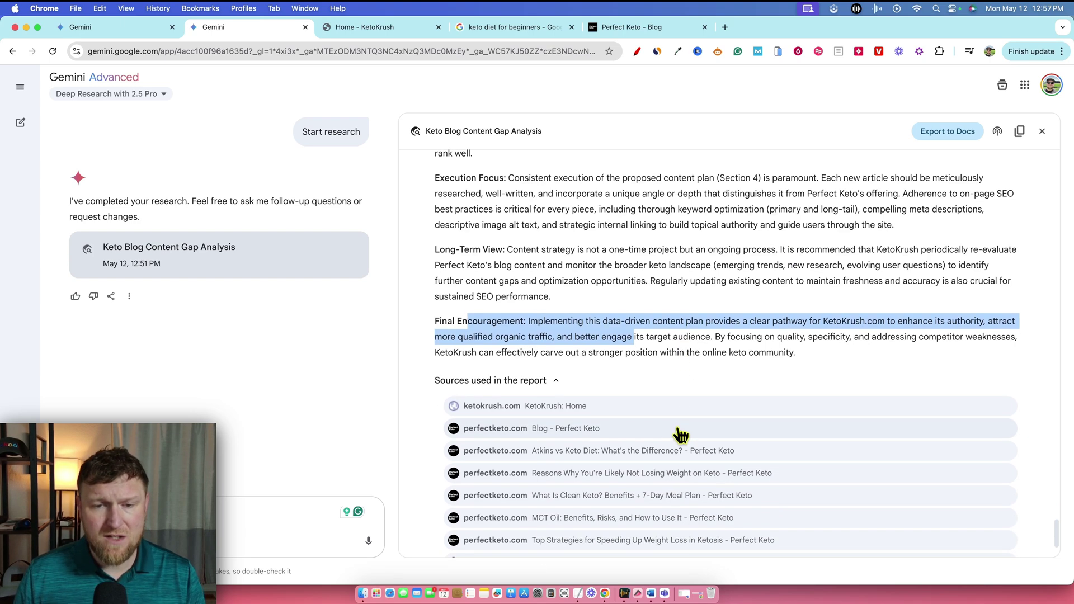
scroll(674, 434, "down", 5)
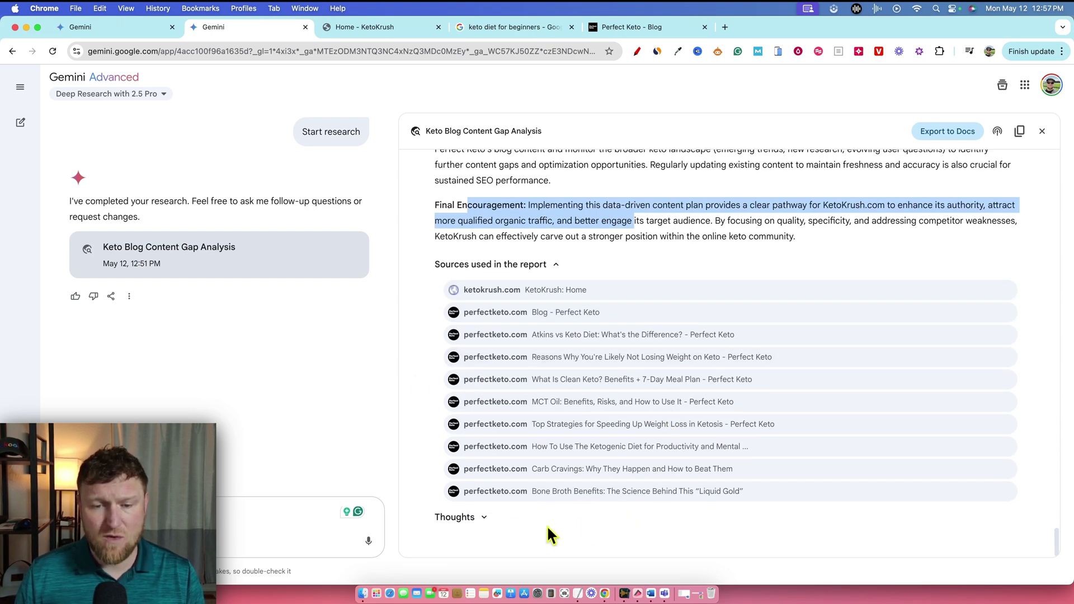
left_click(470, 557)
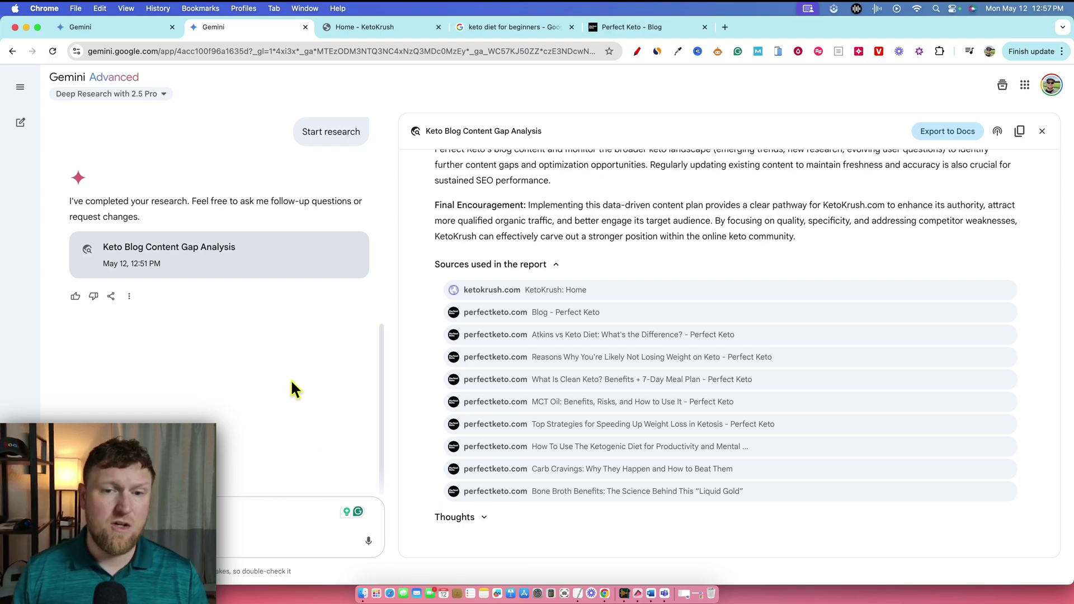
scroll(937, 346, "up", 7)
scroll(937, 347, "up", 15)
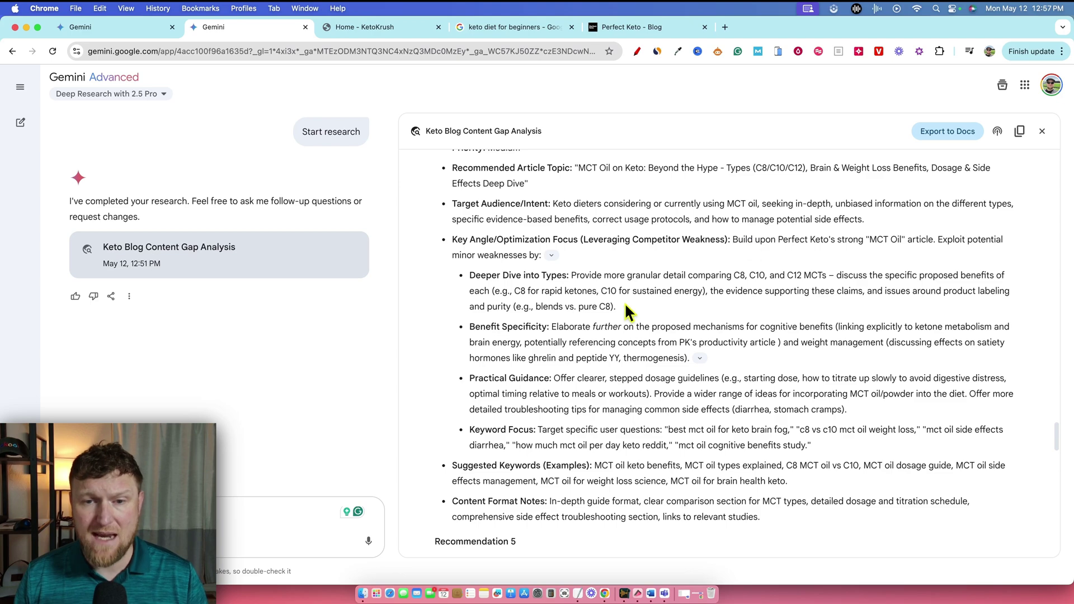
scroll(625, 302, "up", 15)
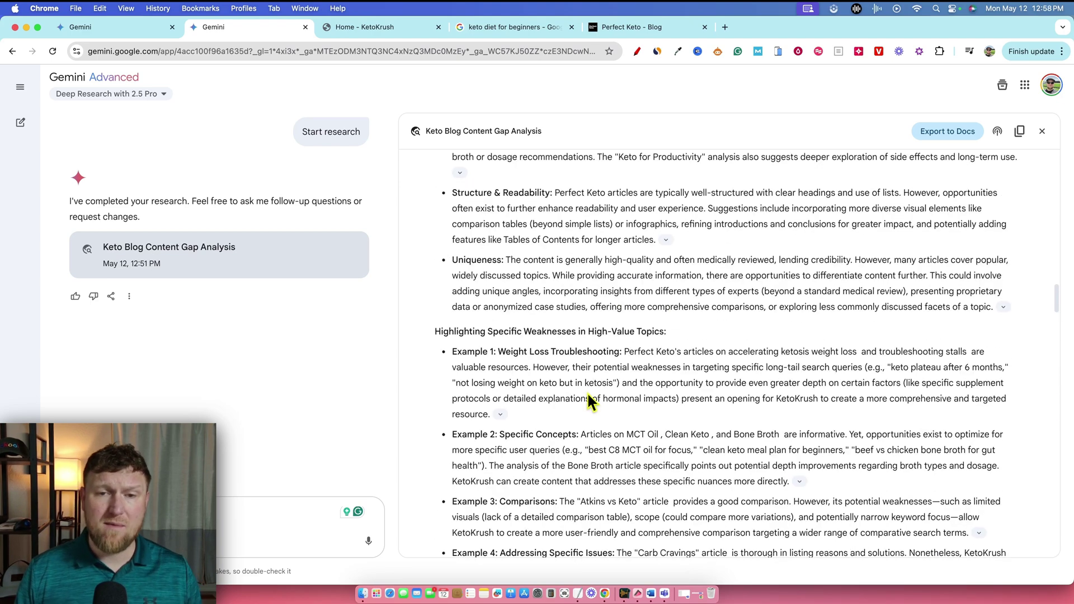
scroll(592, 386, "up", 5)
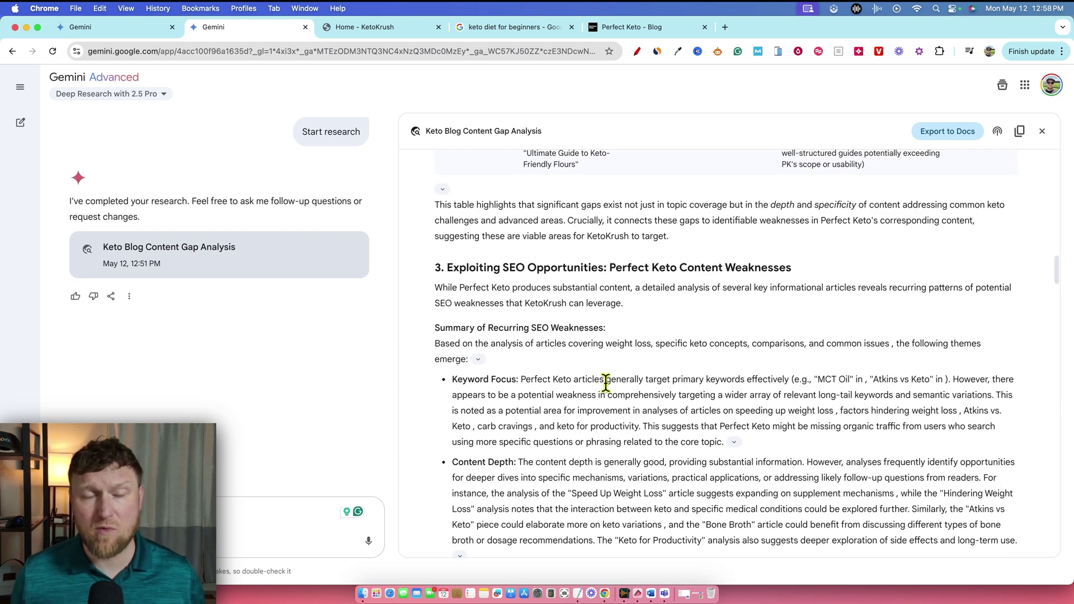